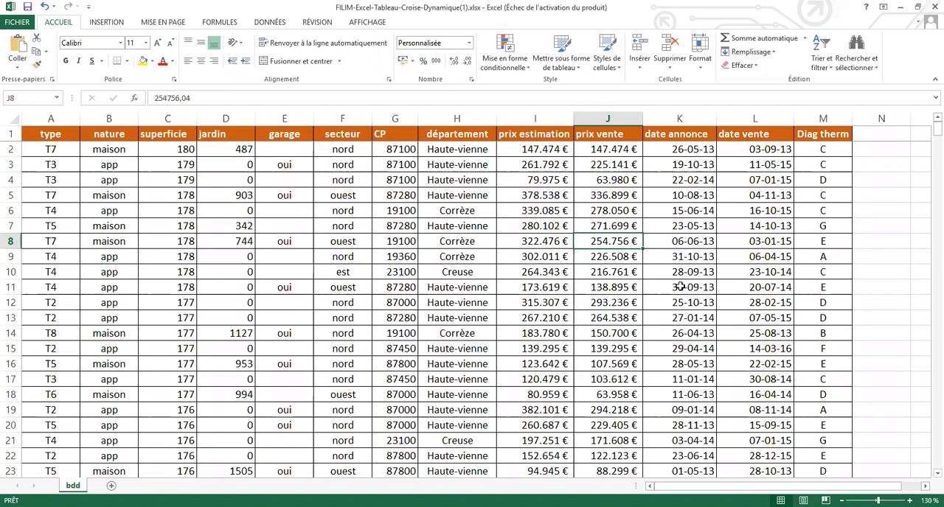
# Step: Examine the property records in the bdd sheet, going down through the rows of the database
pyautogui.click(679, 287)
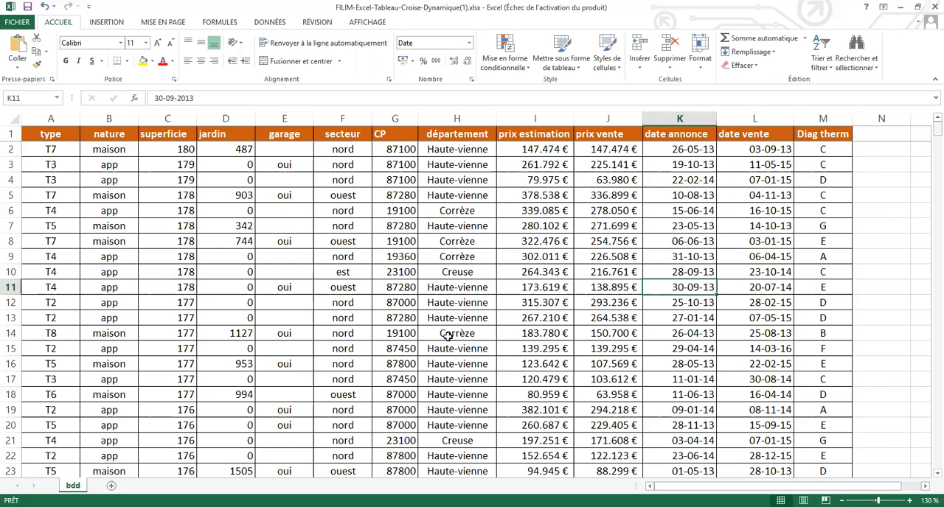
pyautogui.scroll(-2, 447, 335)
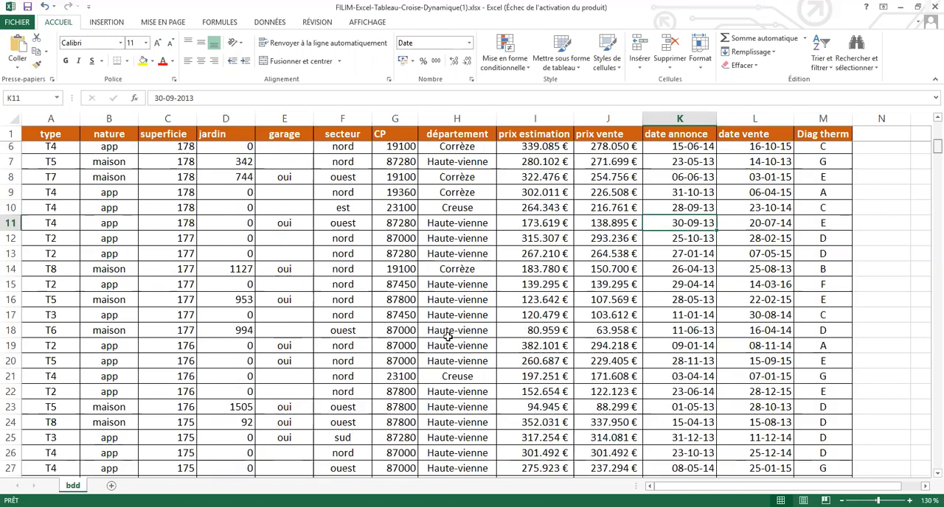
pyautogui.scroll(-20, 447, 336)
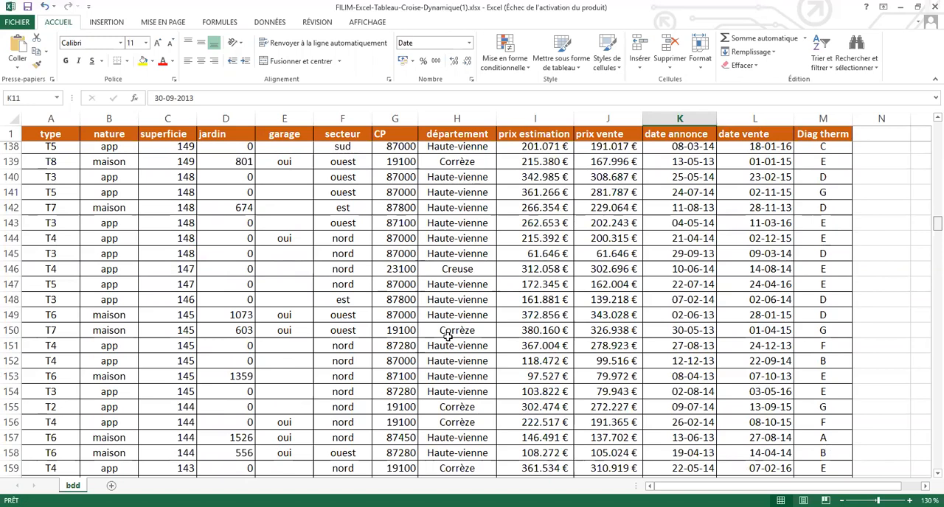
pyautogui.scroll(-20, 447, 335)
pyautogui.scroll(-11, 447, 335)
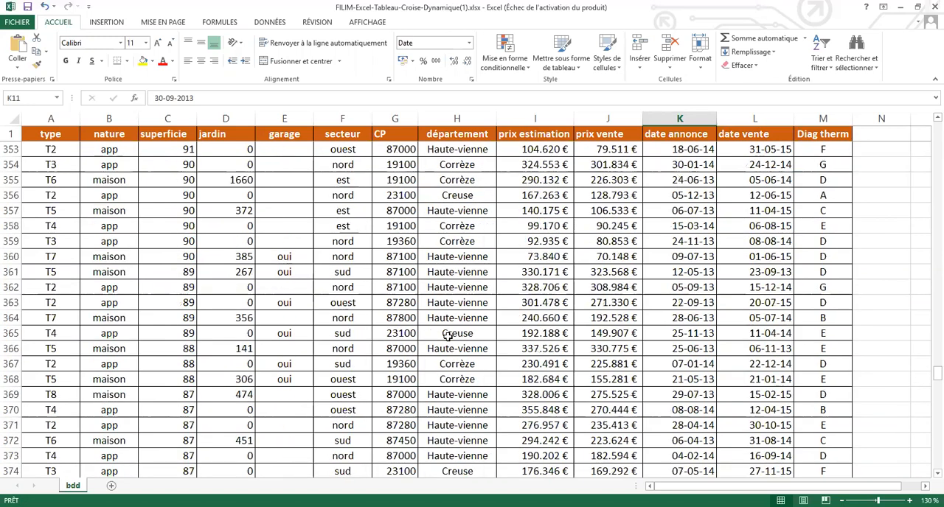
pyautogui.scroll(-14, 447, 335)
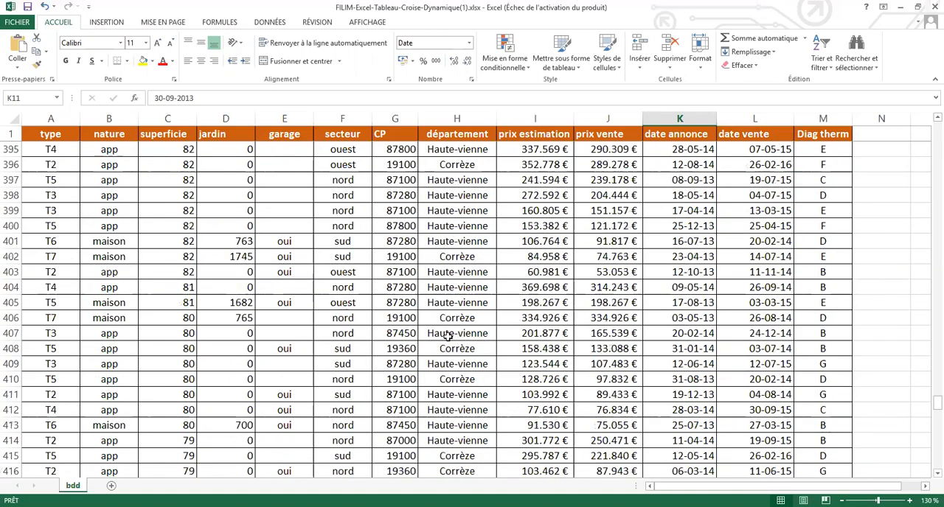
pyautogui.click(448, 335)
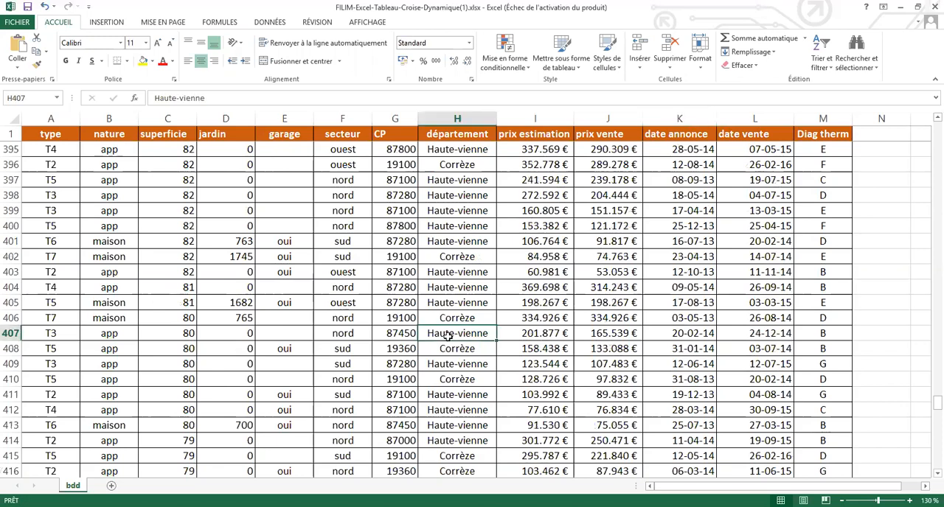
pyautogui.scroll(-3, 448, 336)
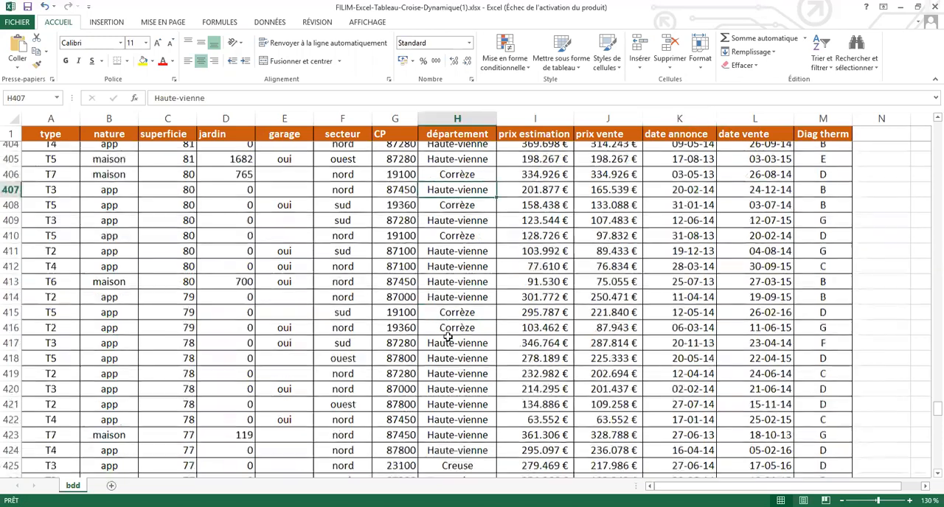
pyautogui.scroll(-3, 448, 337)
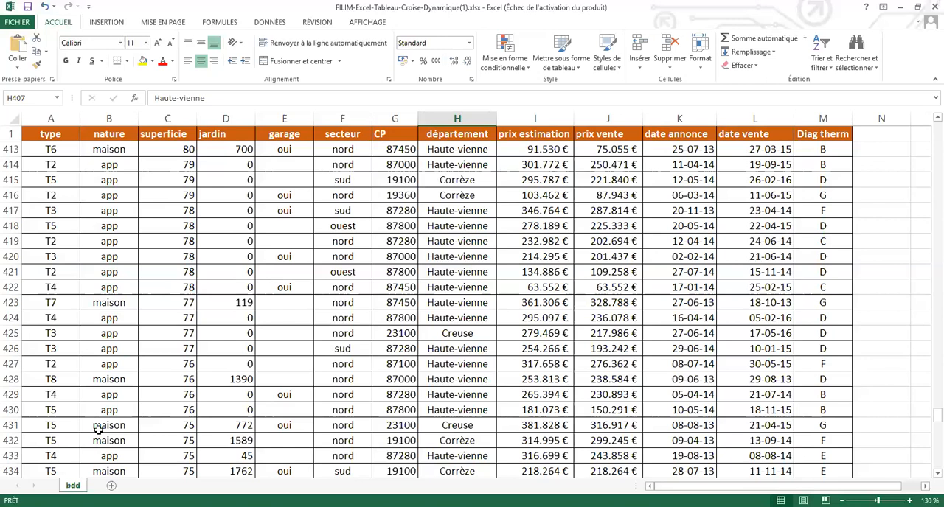
# Step: Check the extent of the data by going between the header and last rows of the département, nature and type columns
pyautogui.hotkey('ctrl', 'Down')
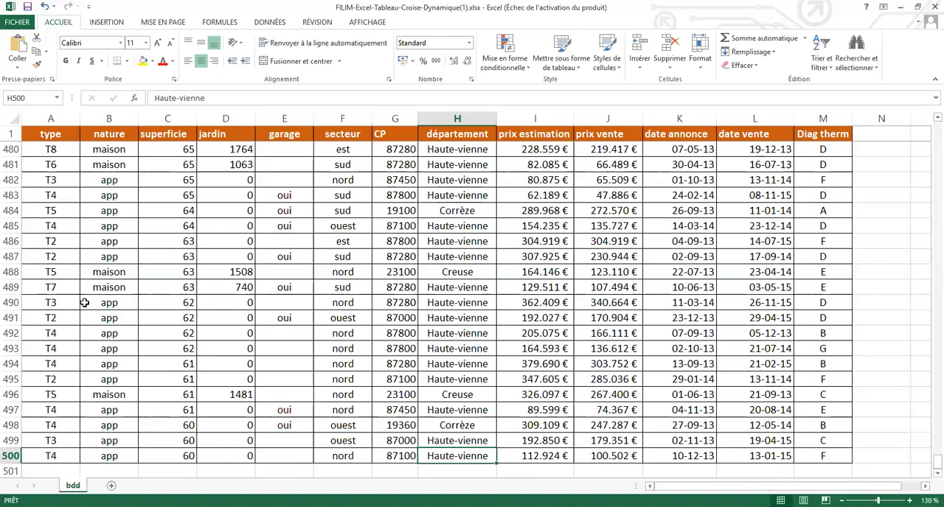
pyautogui.hotkey('ctrl', 'Up')
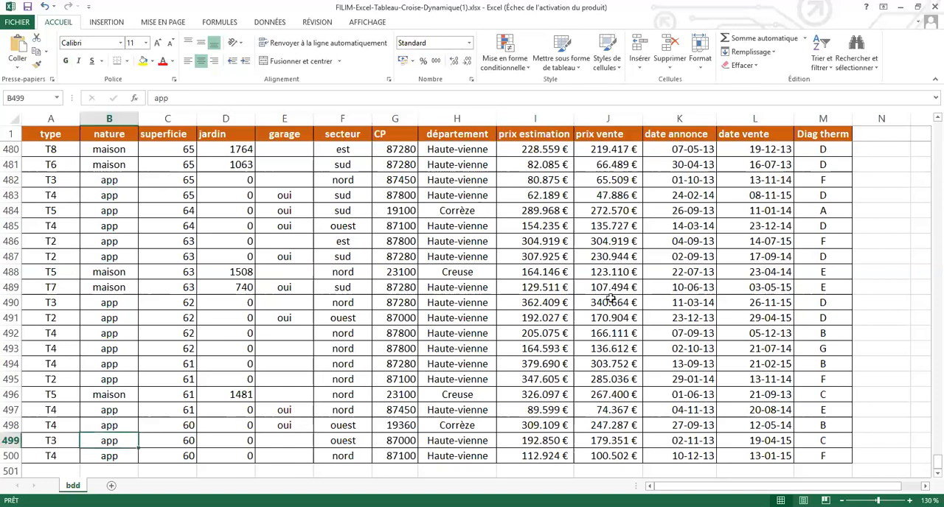
pyautogui.hotkey('ctrl', 'Up')
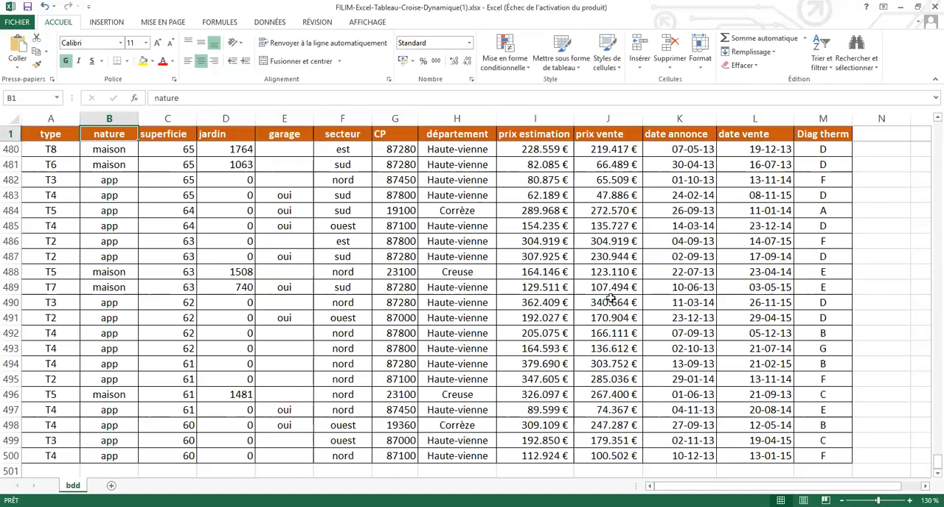
pyautogui.hotkey('ctrl', 'Down')
pyautogui.press('Up')
pyautogui.press('Up')
pyautogui.hotkey('ctrl', 'Up')
pyautogui.press('Left')
pyautogui.scroll(4, 610, 297)
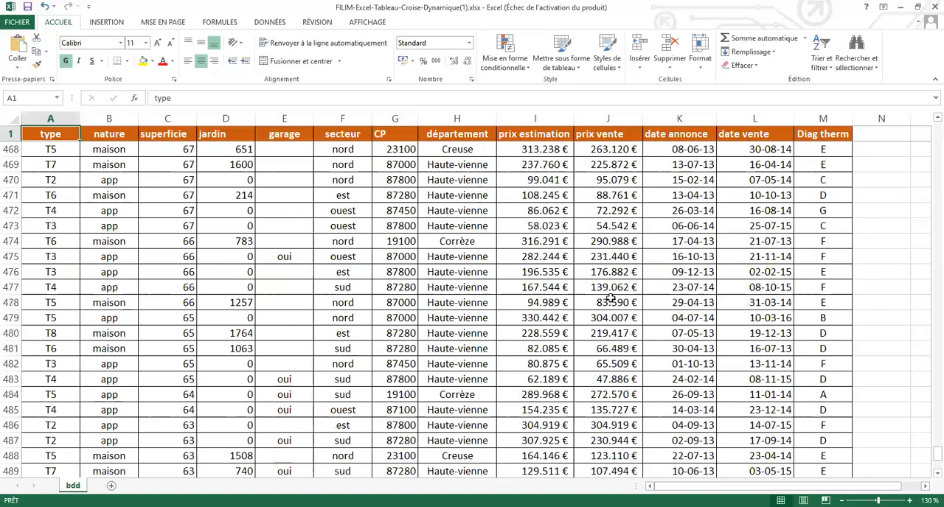
pyautogui.hotkey('ctrl', 'Down')
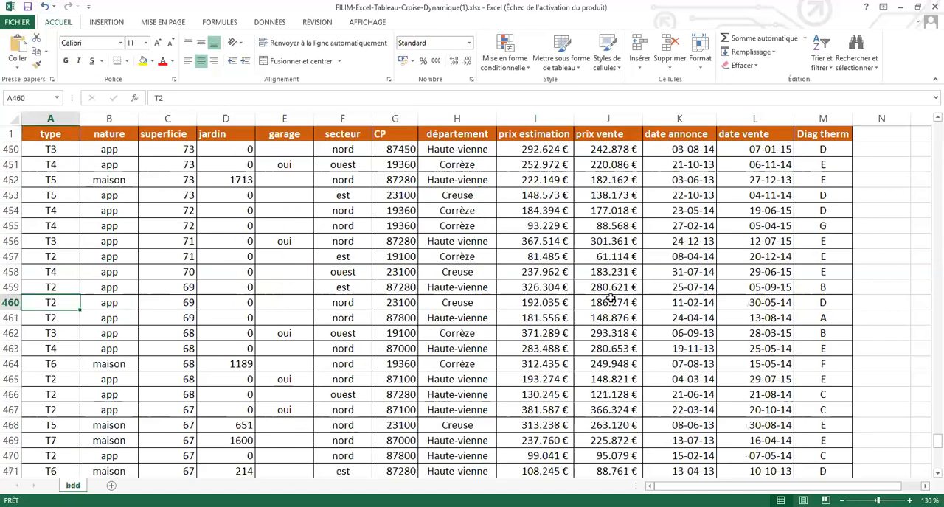
pyautogui.hotkey('ctrl', 'Up')
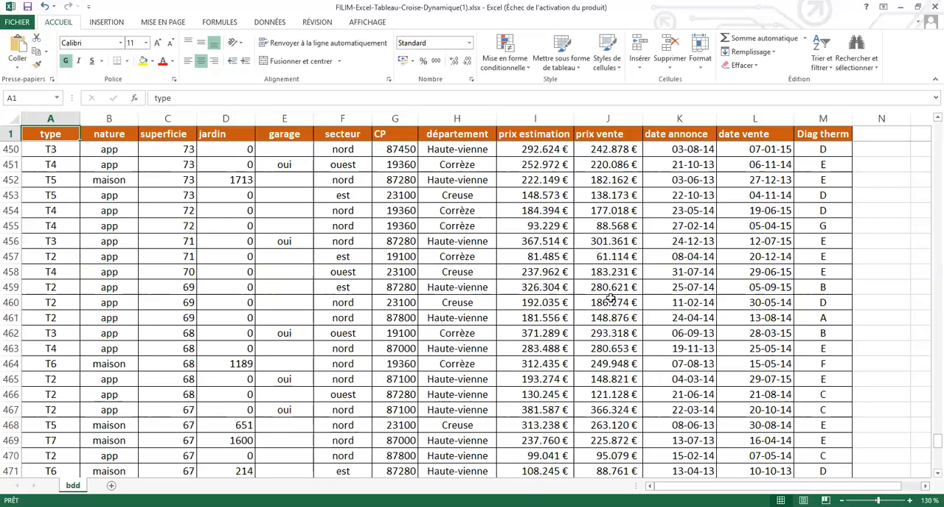
# Step: Return to the top of the property table and examine the first records
pyautogui.click(610, 297)
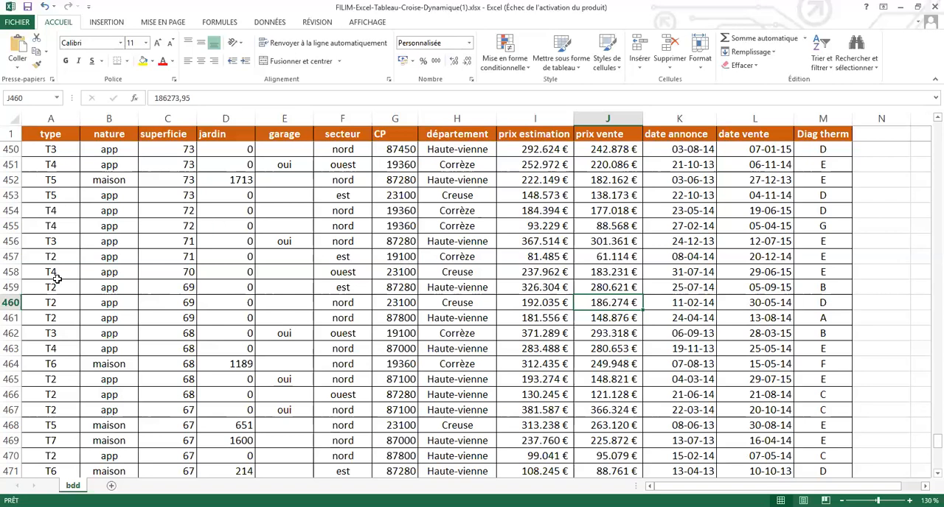
pyautogui.click(285, 333)
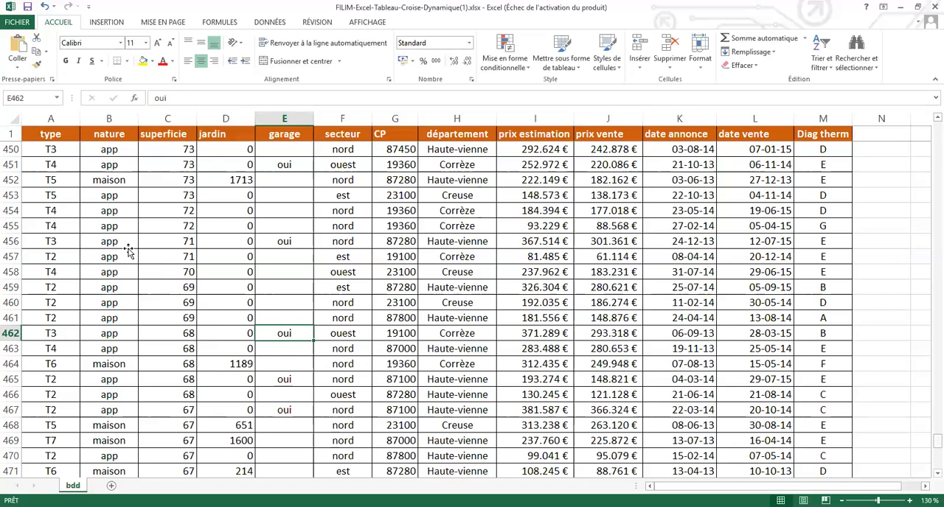
pyautogui.hotkey('ctrl', 'Home')
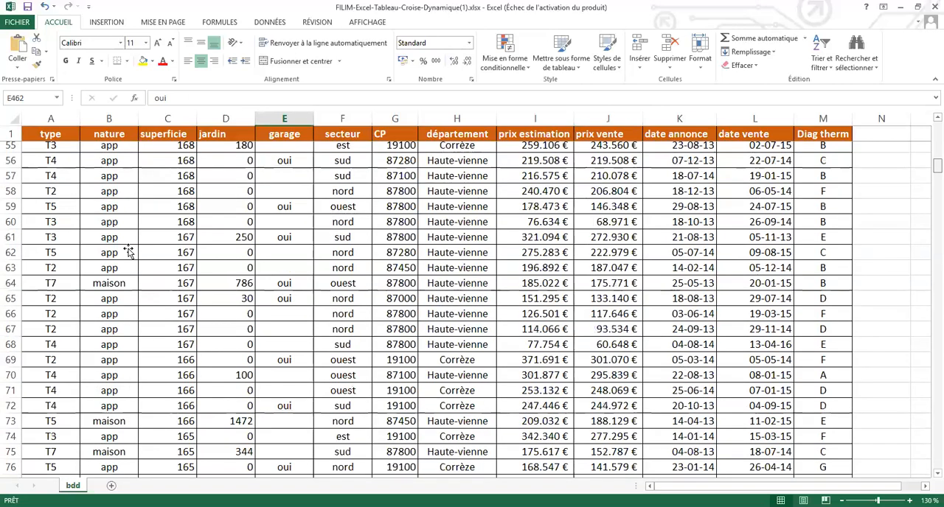
pyautogui.scroll(15, 129, 252)
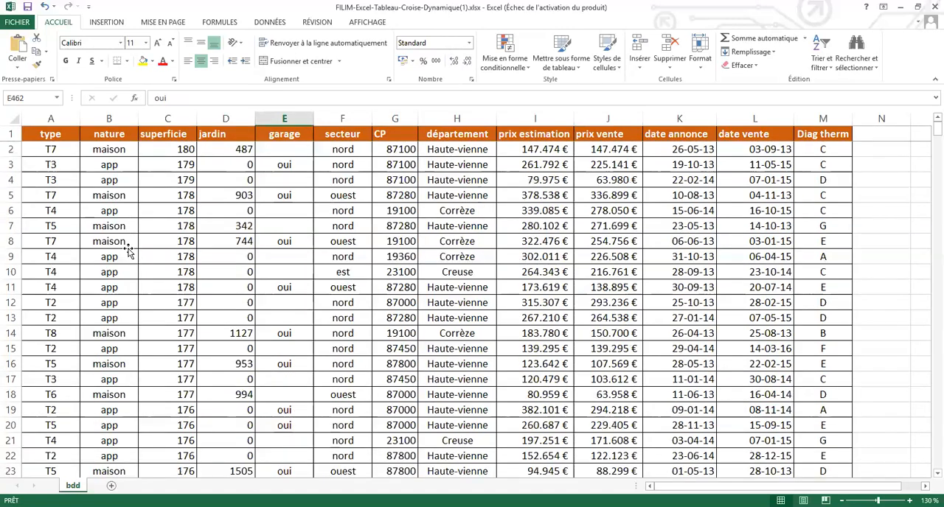
pyautogui.click(226, 226)
pyautogui.click(129, 252)
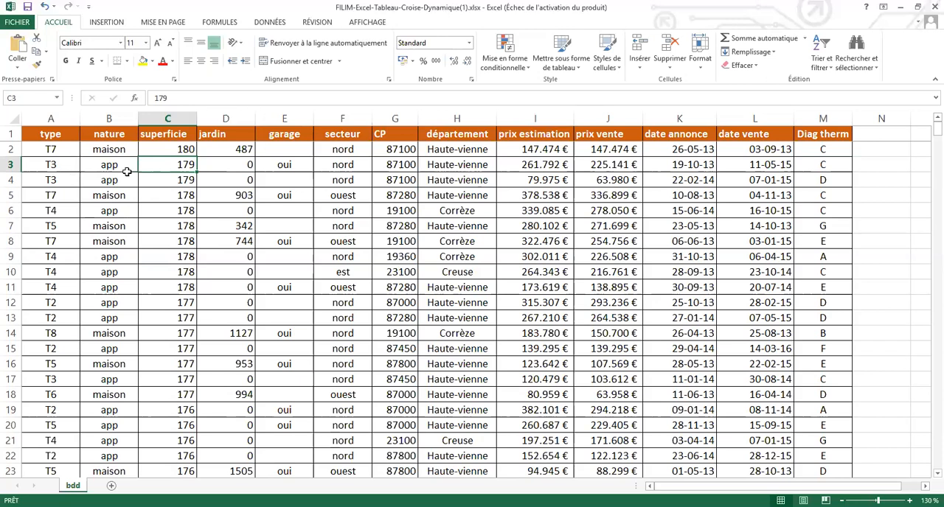
pyautogui.press('Down')
pyautogui.press('Down')
pyautogui.press('Down')
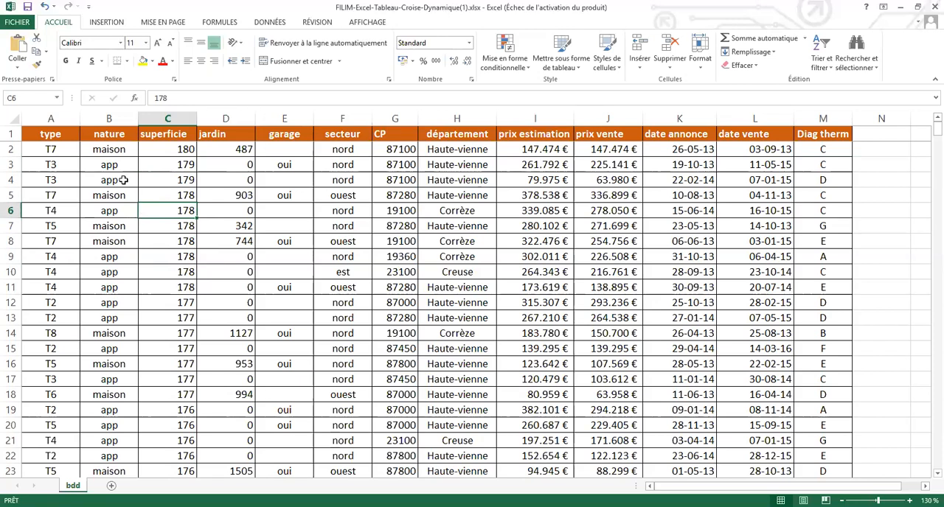
# Step: Turn on automatic filters for all columns of the property table
pyautogui.click(124, 180)
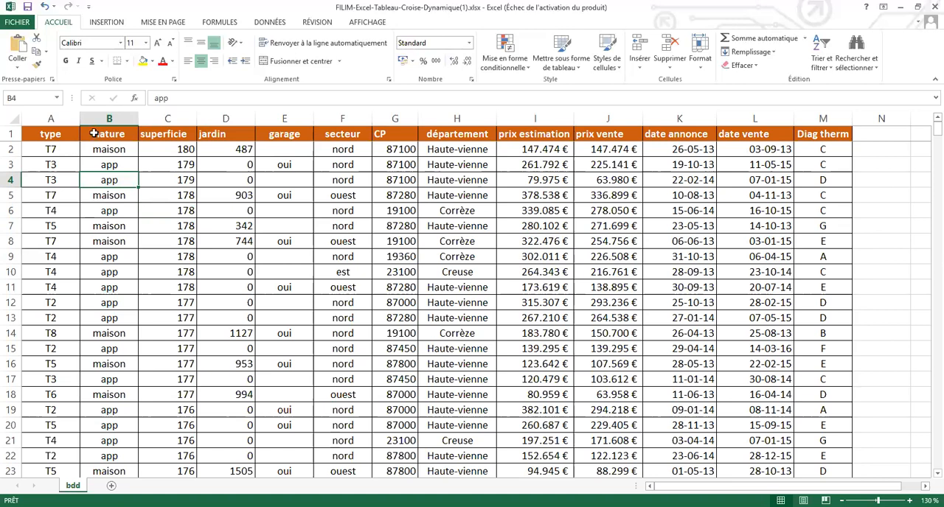
pyautogui.press('alt+eacute')
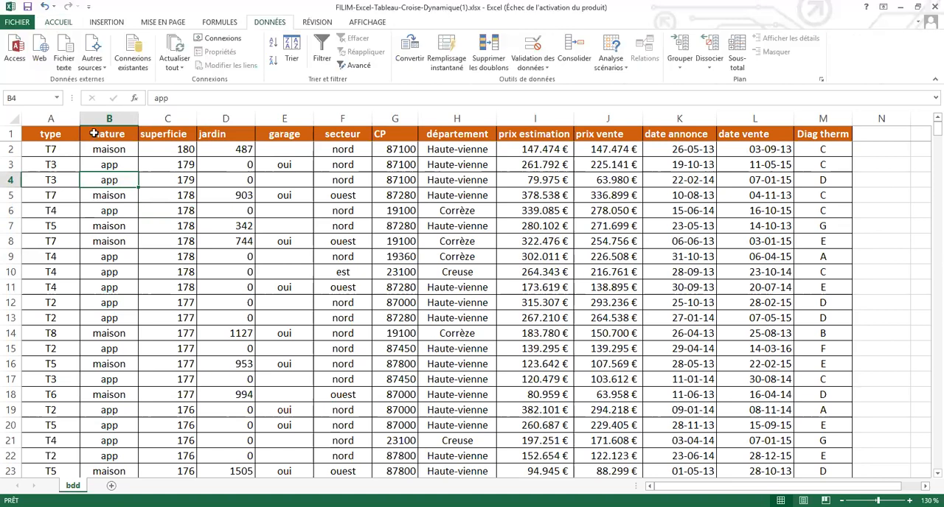
pyautogui.hotkey('ctrl', 'shift', 'l')
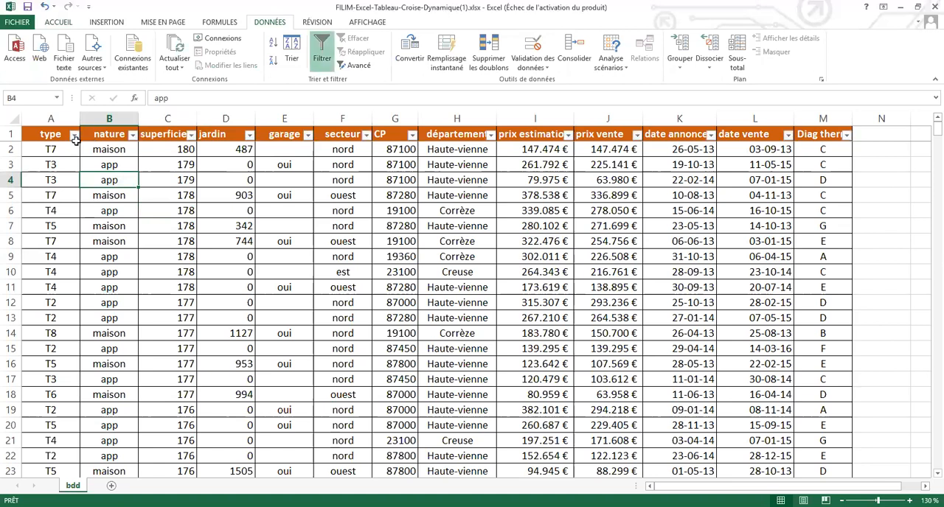
# Step: Examine the available filter values of the type, nature, garage, superficie and Diag therm columns without applying a filter
pyautogui.click(75, 135)
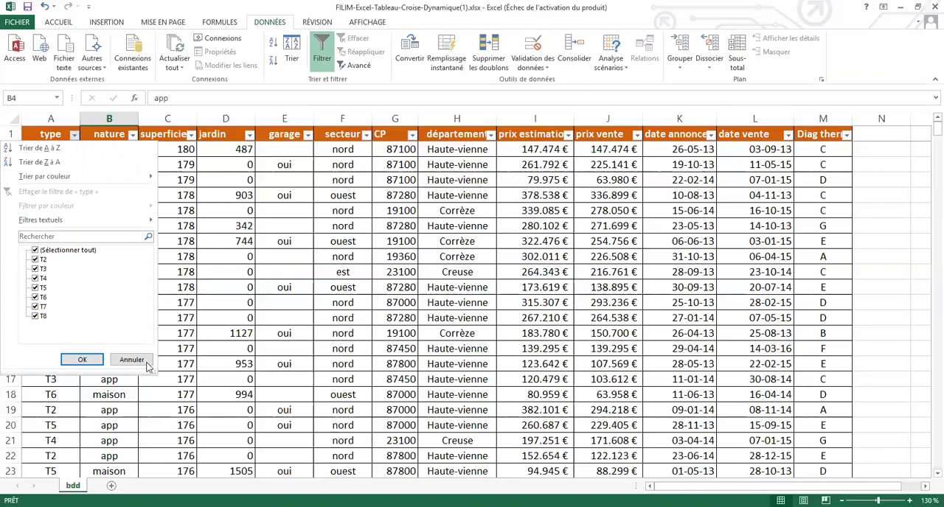
pyautogui.click(134, 137)
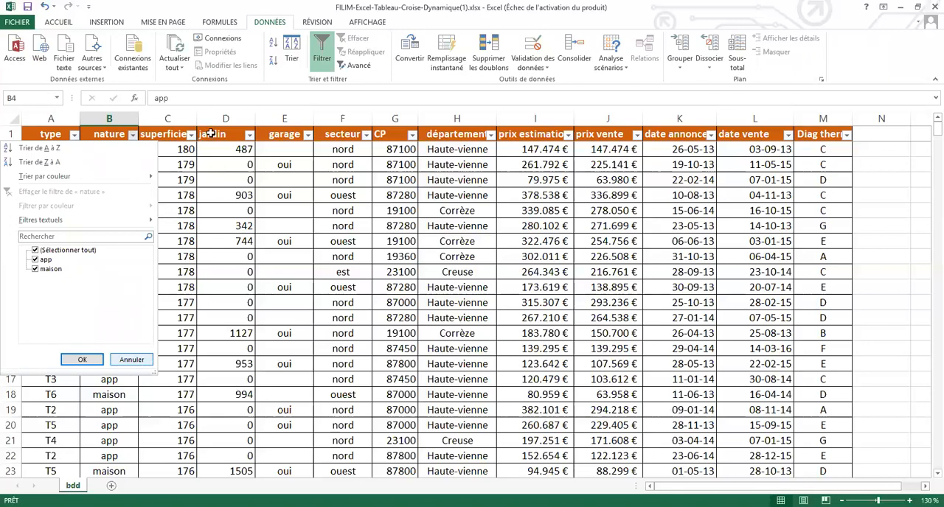
pyautogui.click(232, 148)
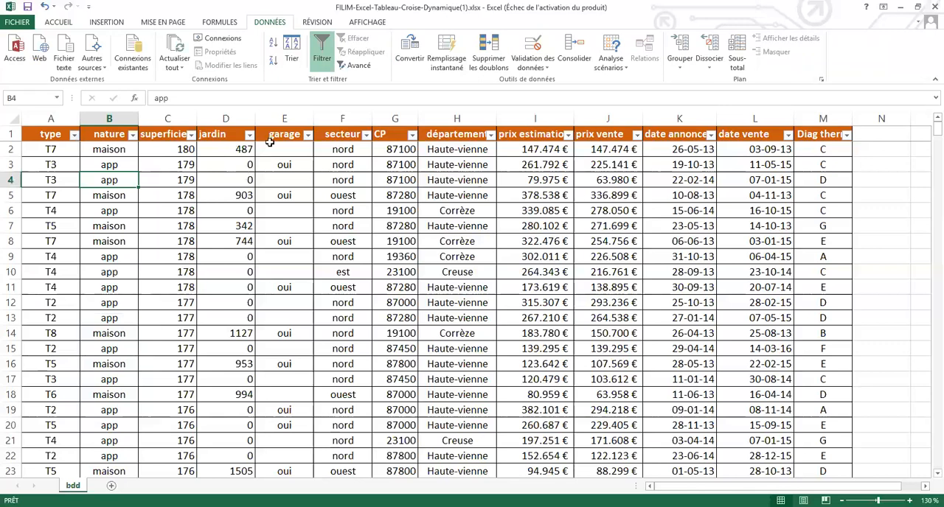
pyautogui.click(308, 137)
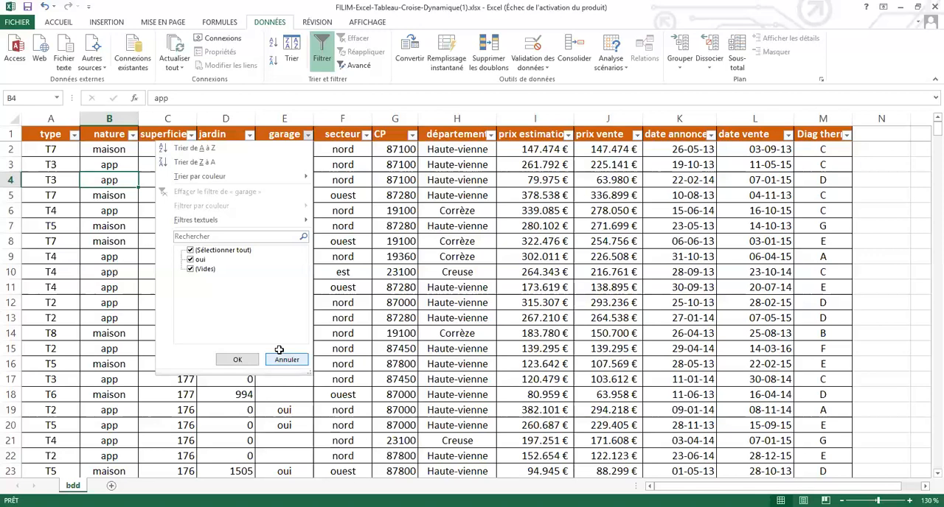
pyautogui.click(278, 351)
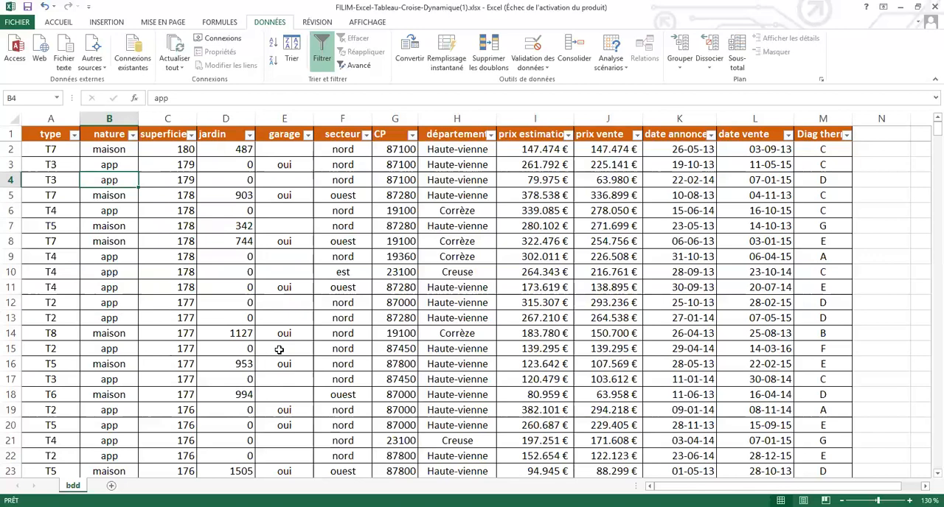
pyautogui.click(191, 135)
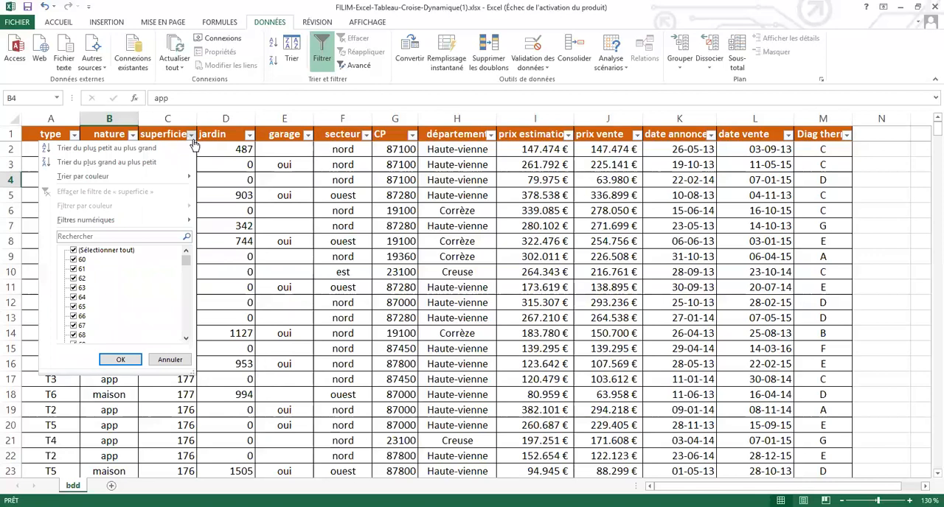
pyautogui.click(603, 151)
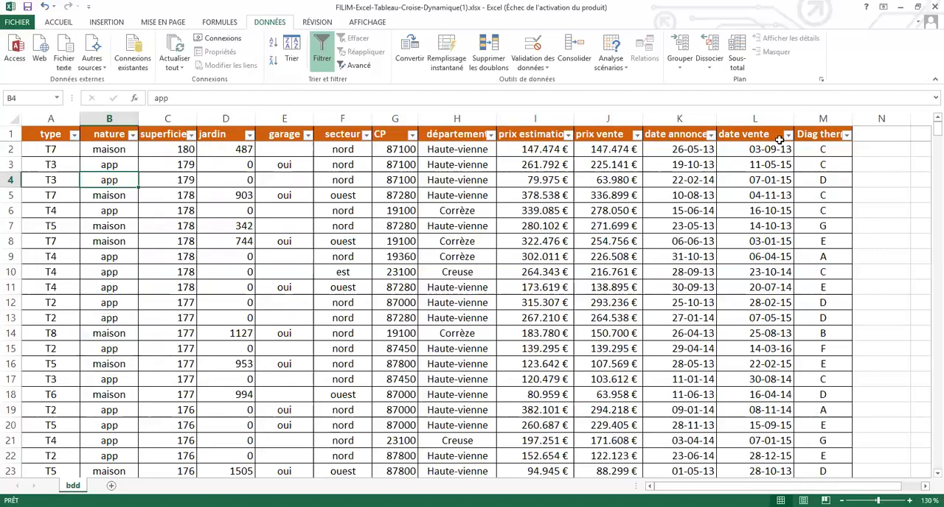
pyautogui.click(847, 135)
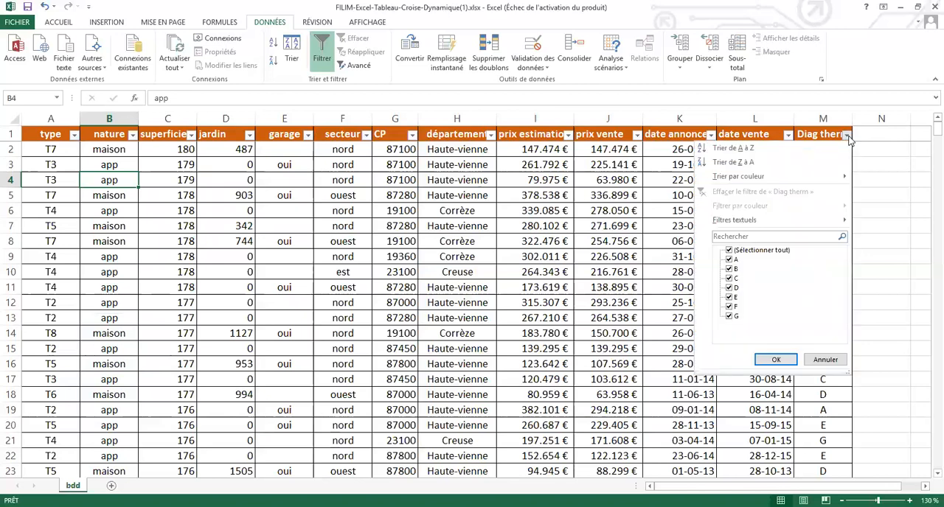
pyautogui.click(835, 364)
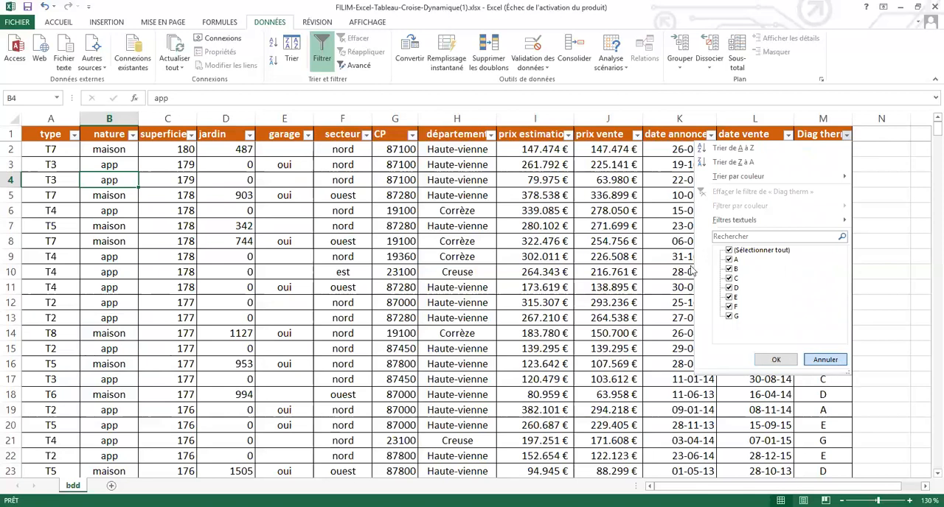
pyautogui.click(630, 244)
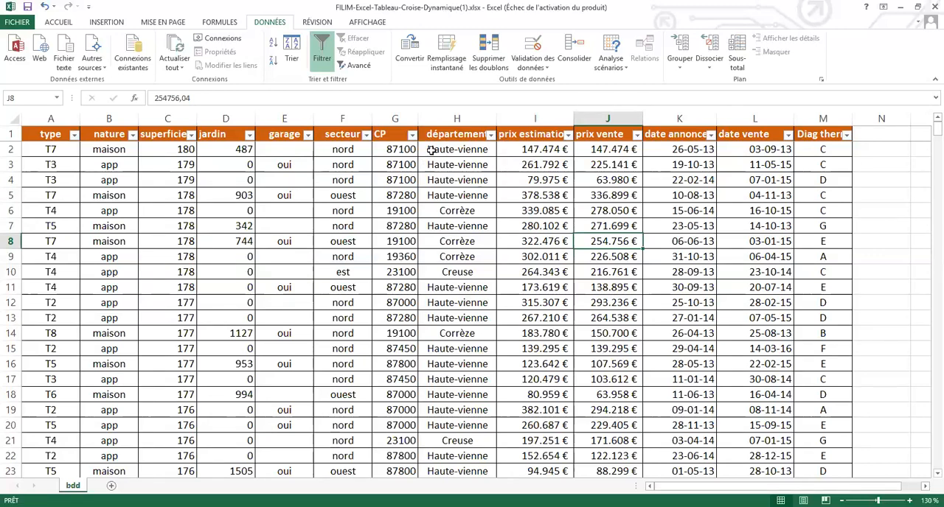
# Step: Filter the type column to show only T2 properties
pyautogui.click(74, 135)
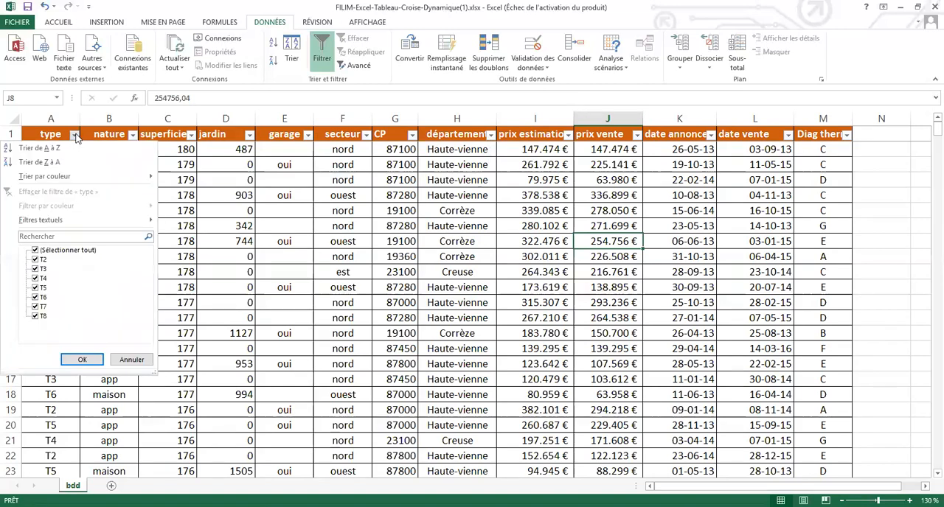
pyautogui.click(36, 251)
pyautogui.click(35, 260)
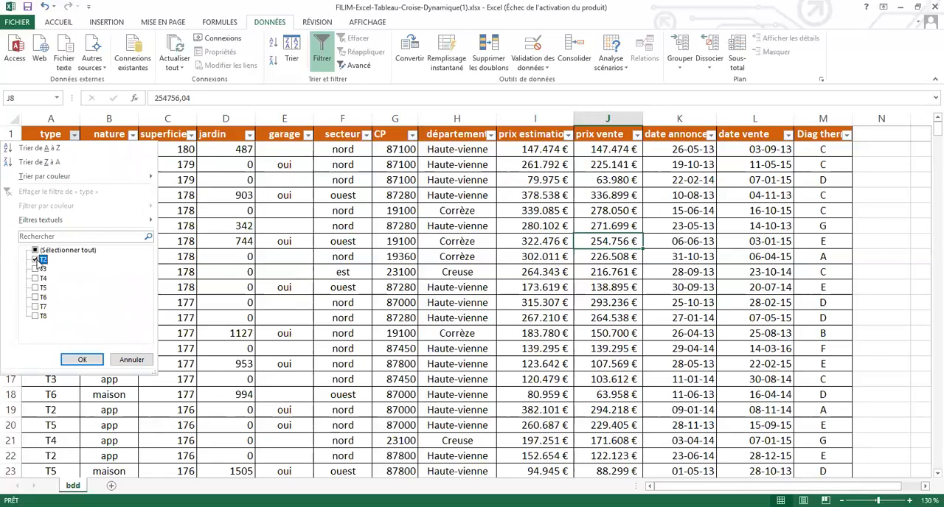
pyautogui.click(82, 360)
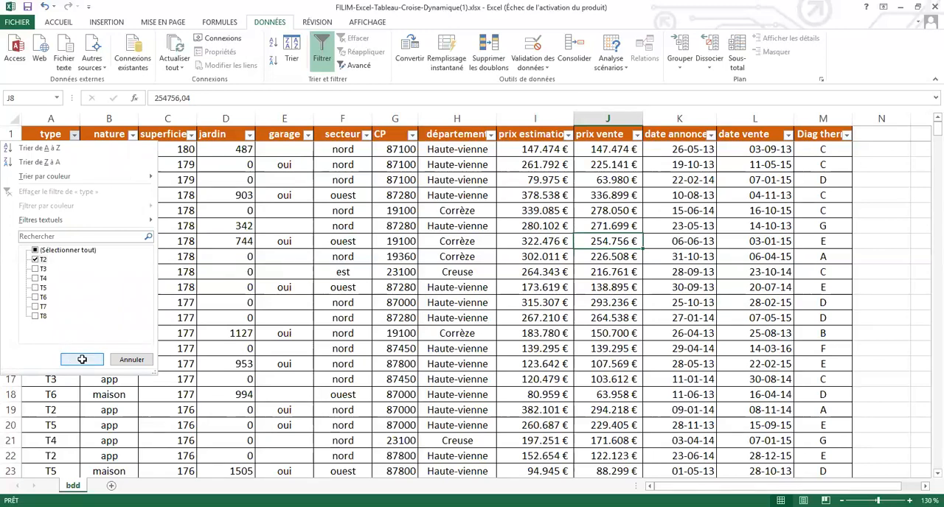
# Step: Check the nature column's filter values, try filtering the Diag therm column to A, and undo that Diag therm filter
pyautogui.click(133, 134)
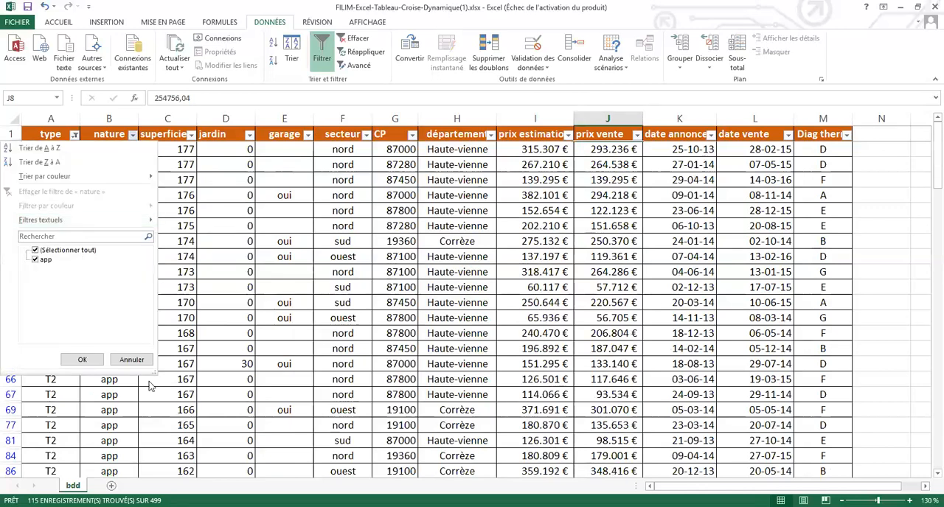
pyautogui.click(133, 360)
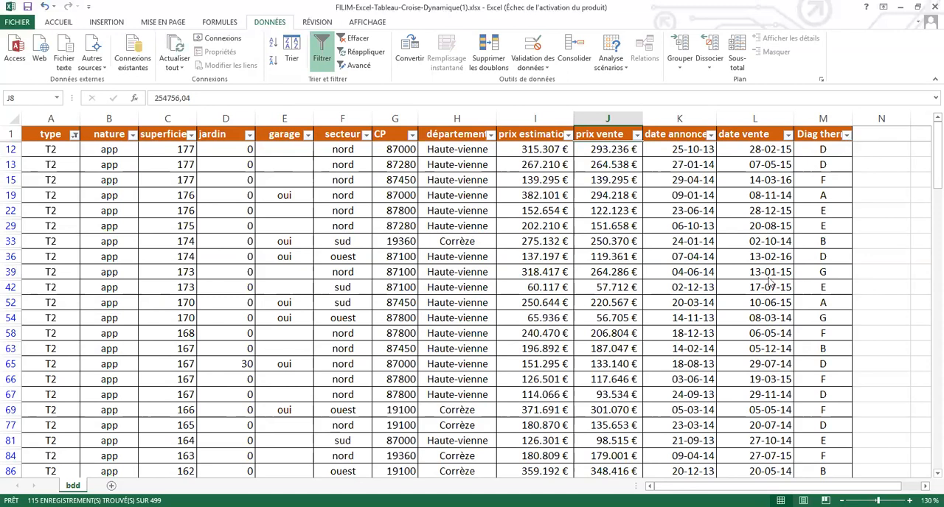
pyautogui.click(845, 134)
pyautogui.click(728, 250)
pyautogui.click(729, 259)
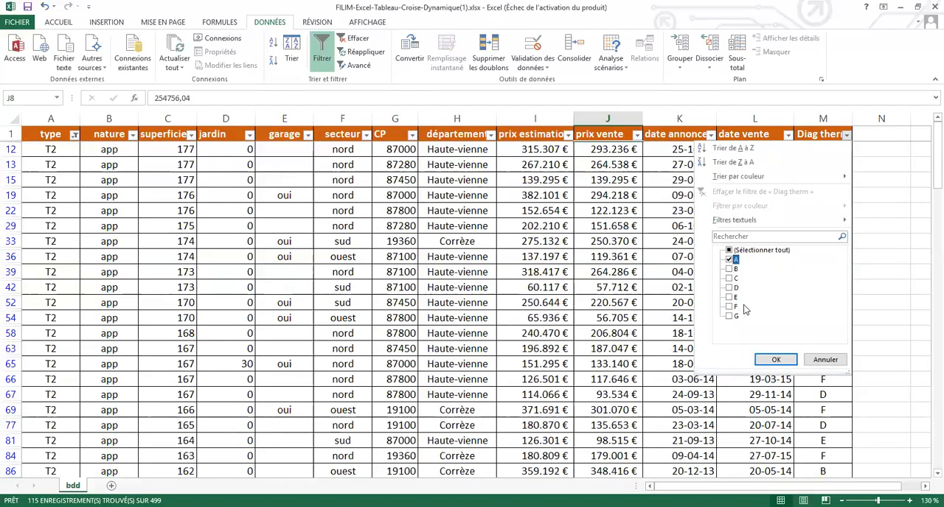
pyautogui.click(776, 361)
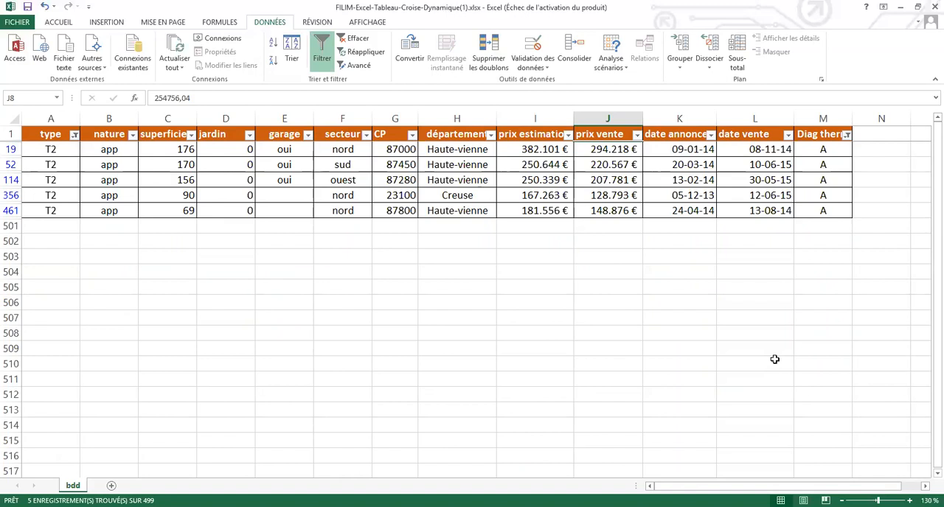
pyautogui.hotkey('ctrl', 'z')
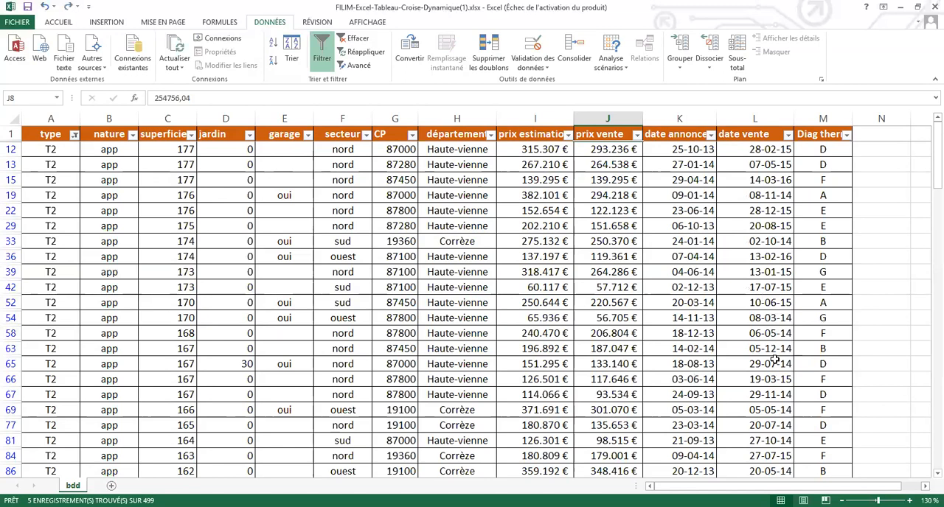
# Step: Create a pivot table from the range bdd!$A$1:$M$500 on a new worksheet
pyautogui.click(293, 201)
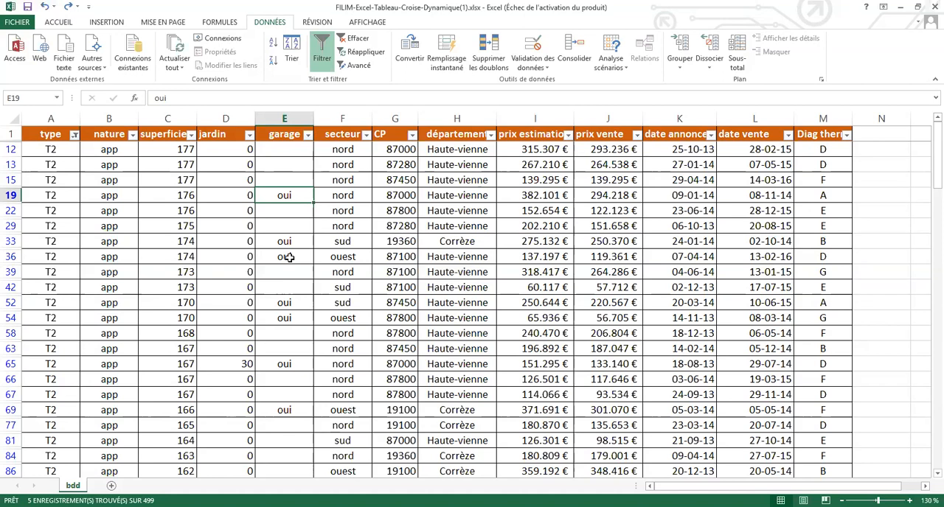
pyautogui.click(111, 23)
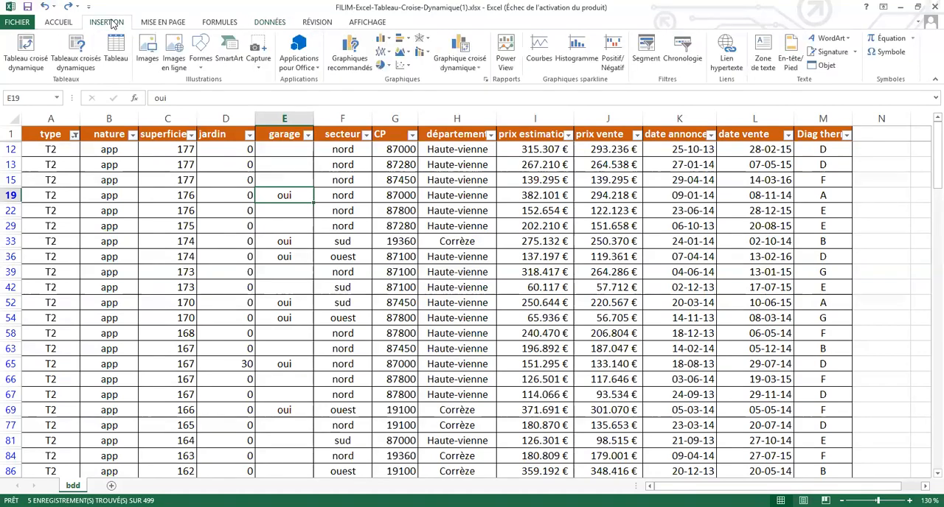
pyautogui.click(34, 55)
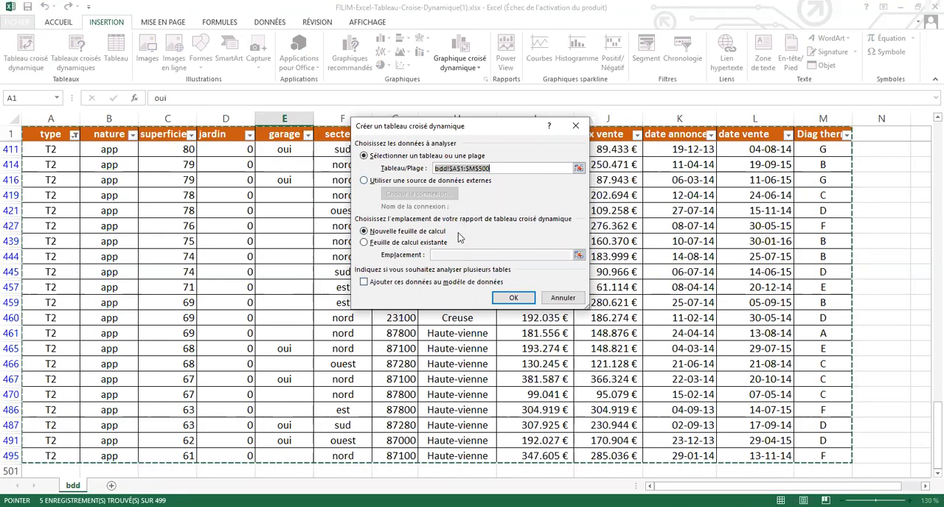
pyautogui.click(510, 299)
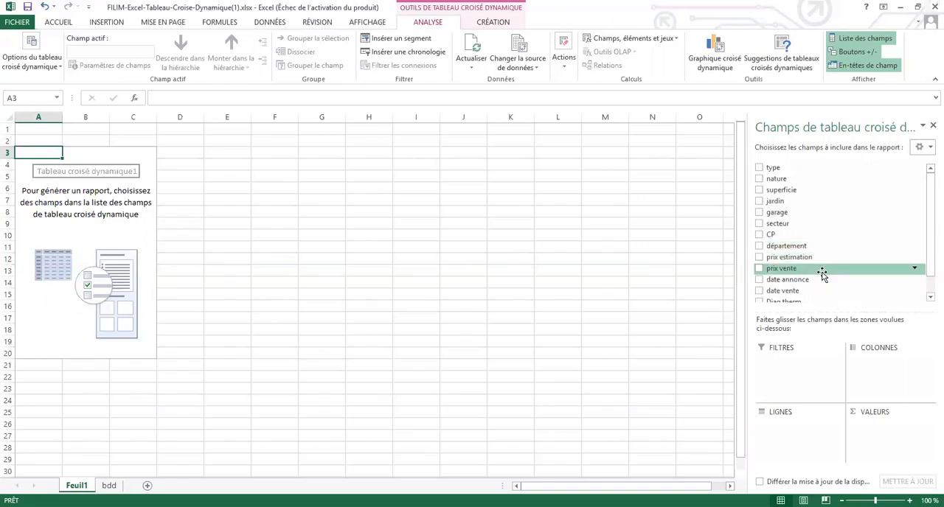
# Step: Lay out the pivot table with type as rows and the sums of prix vente and prix estimation as values
pyautogui.moveTo(821, 270); pyautogui.dragTo(904, 443)
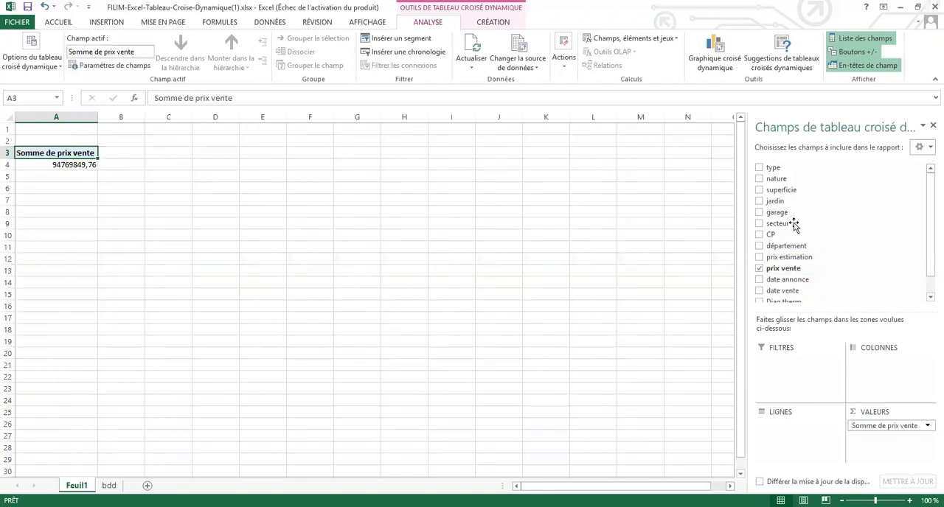
pyautogui.moveTo(795, 170); pyautogui.dragTo(807, 430)
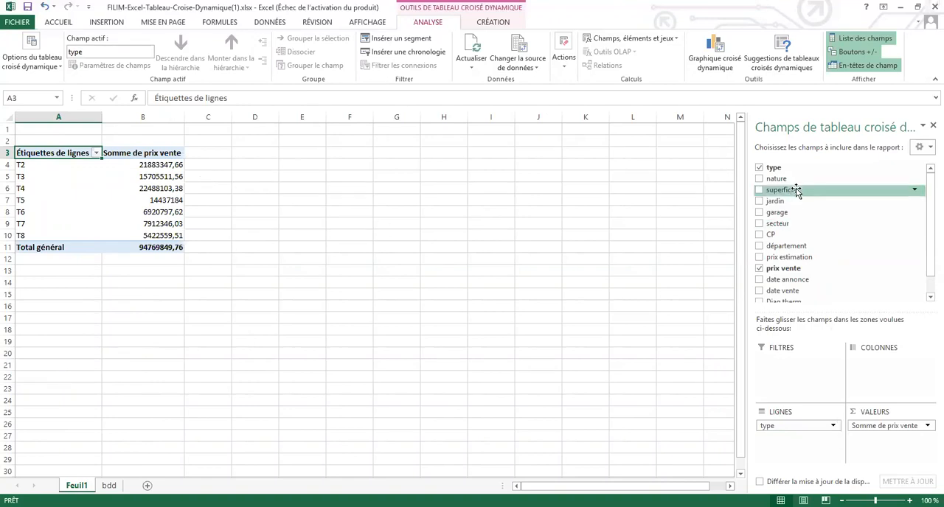
pyautogui.moveTo(797, 258); pyautogui.dragTo(885, 455)
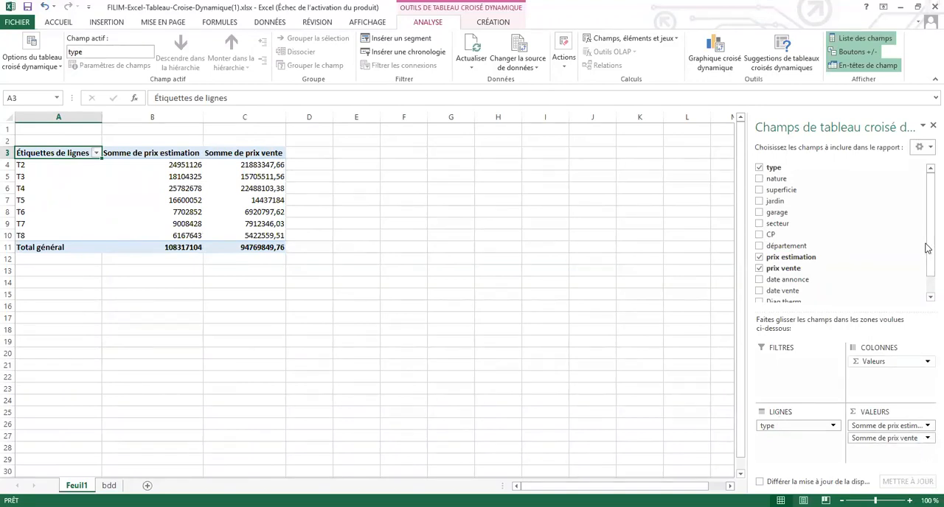
# Step: Remove the prix vente sum from the pivot table's values
pyautogui.scroll(-1, 928, 280)
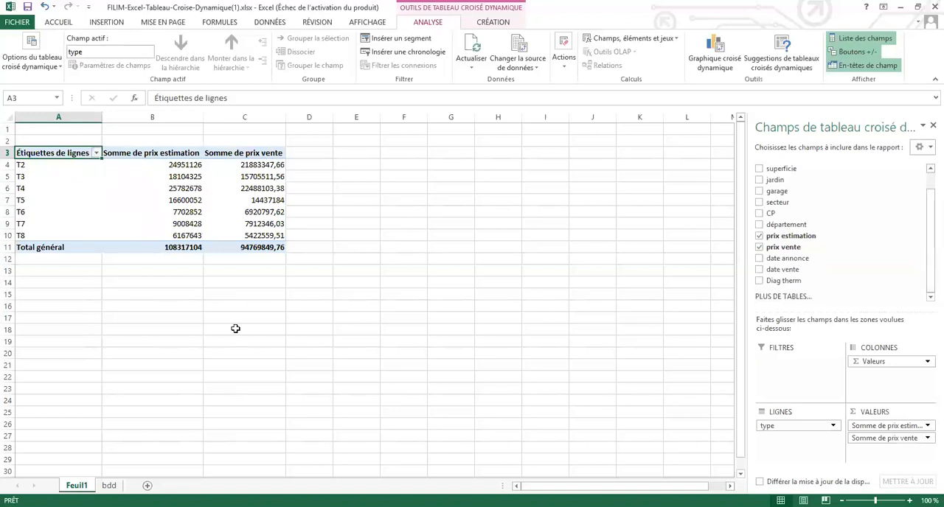
pyautogui.click(906, 441)
pyautogui.moveTo(906, 440); pyautogui.dragTo(901, 272)
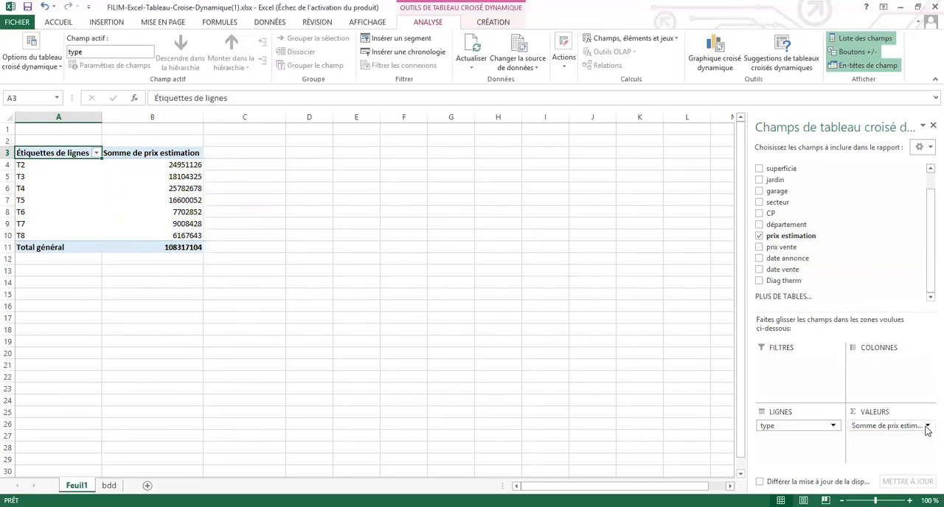
# Step: Summarize the prix estimation field by Nombre and check the resulting figures for T2, T3 and T8
pyautogui.click(927, 427)
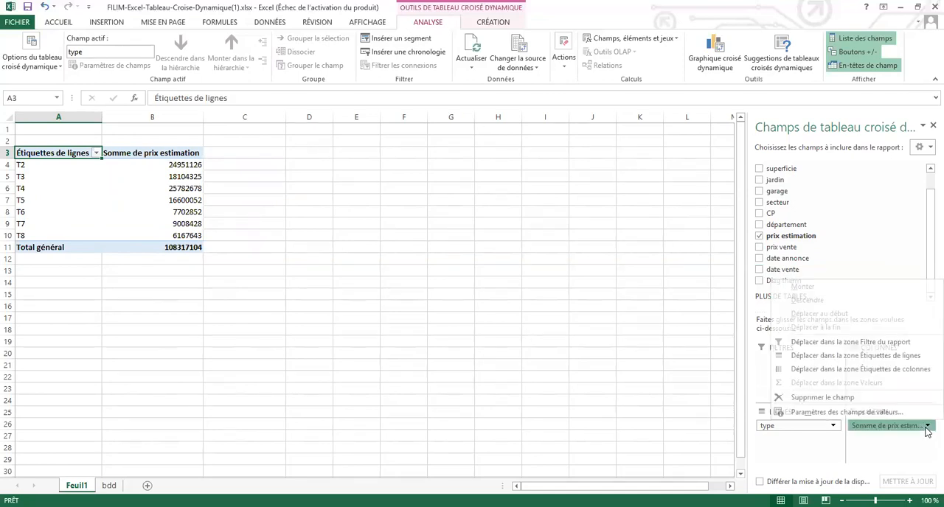
pyautogui.click(846, 412)
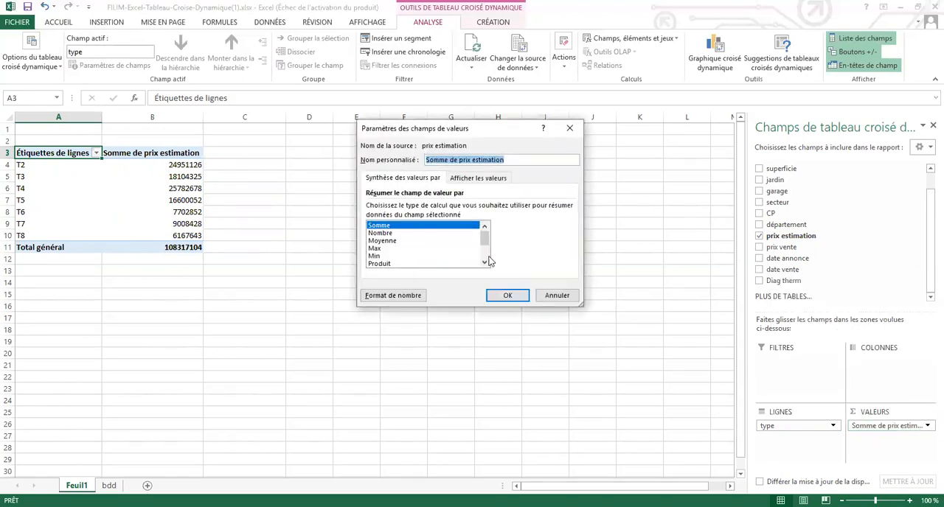
pyautogui.click(386, 233)
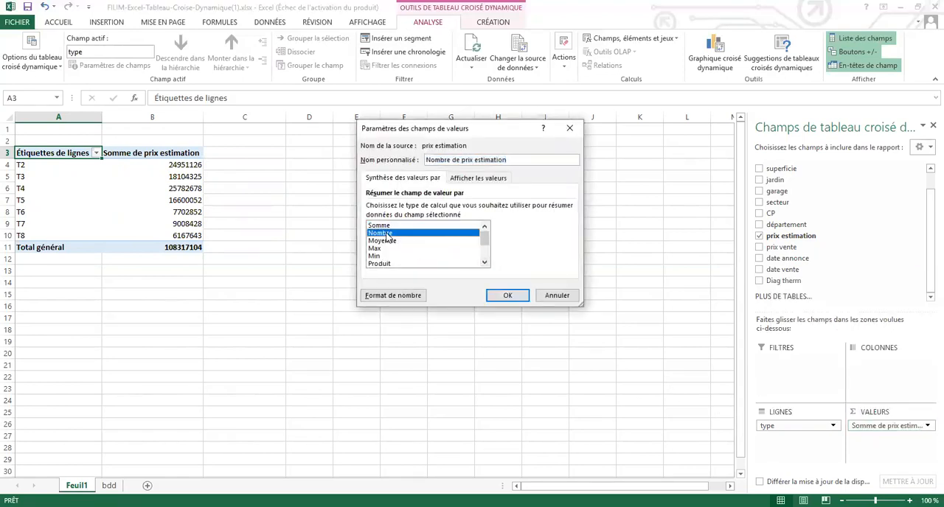
pyautogui.click(507, 295)
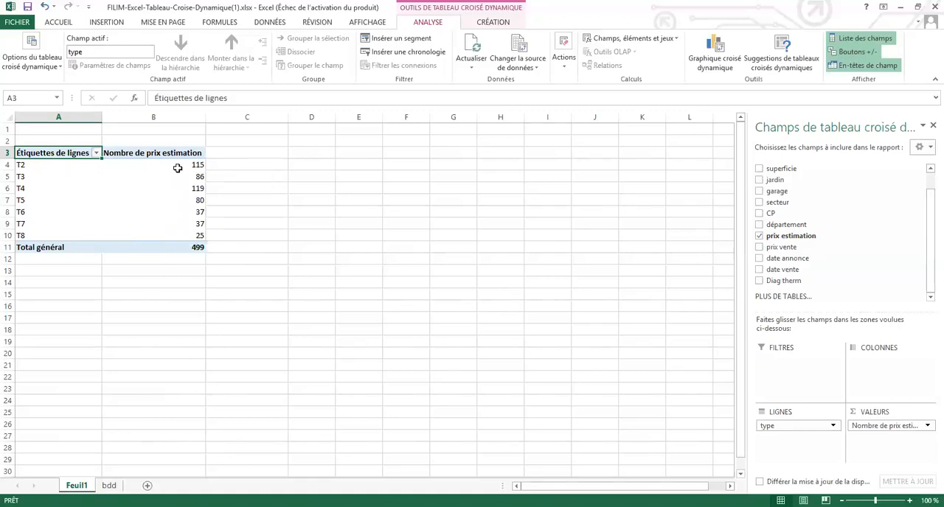
pyautogui.moveTo(174, 163)
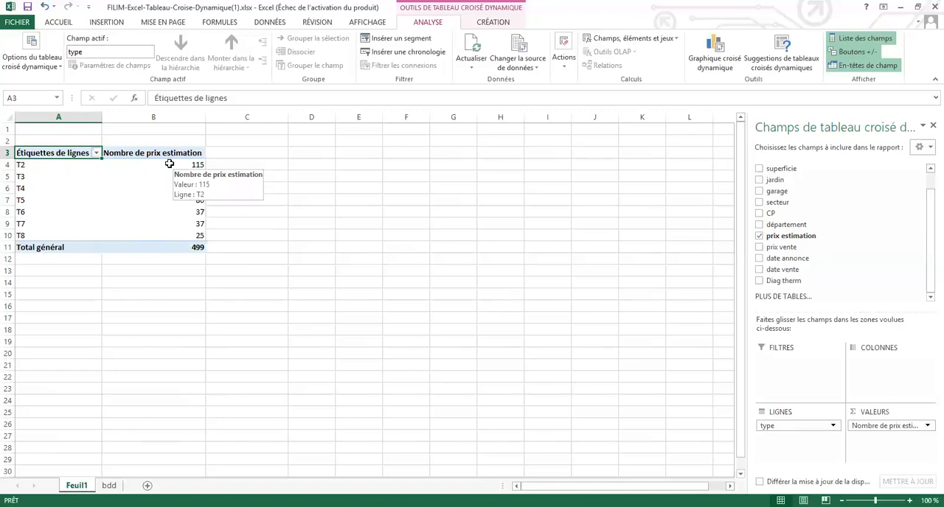
pyautogui.click(168, 164)
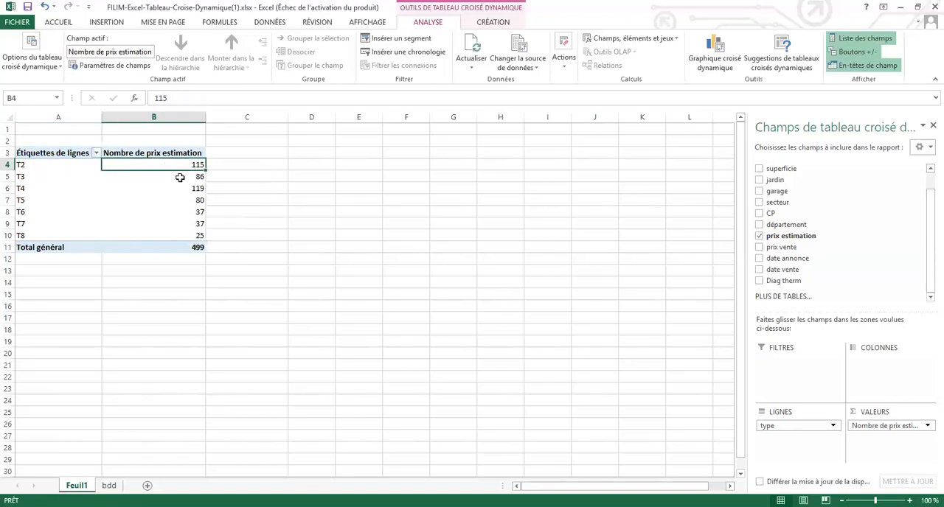
pyautogui.click(180, 177)
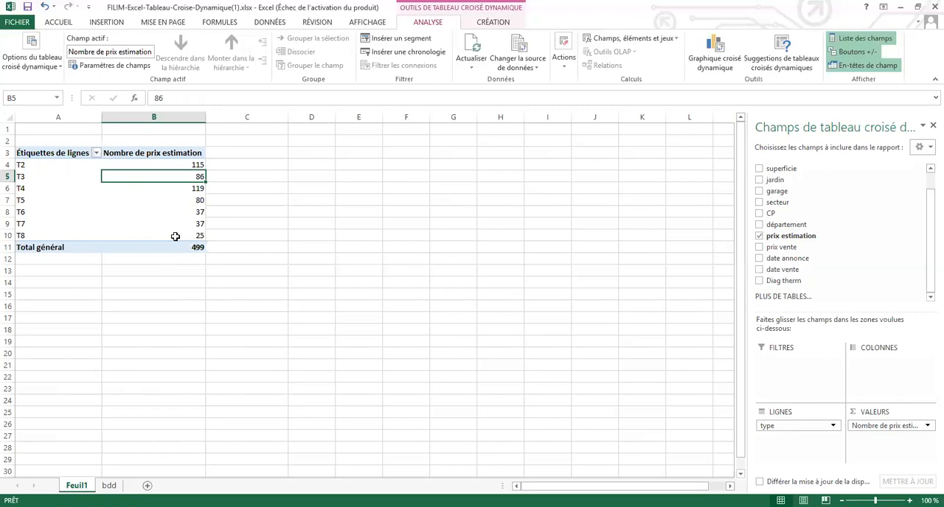
pyautogui.click(175, 236)
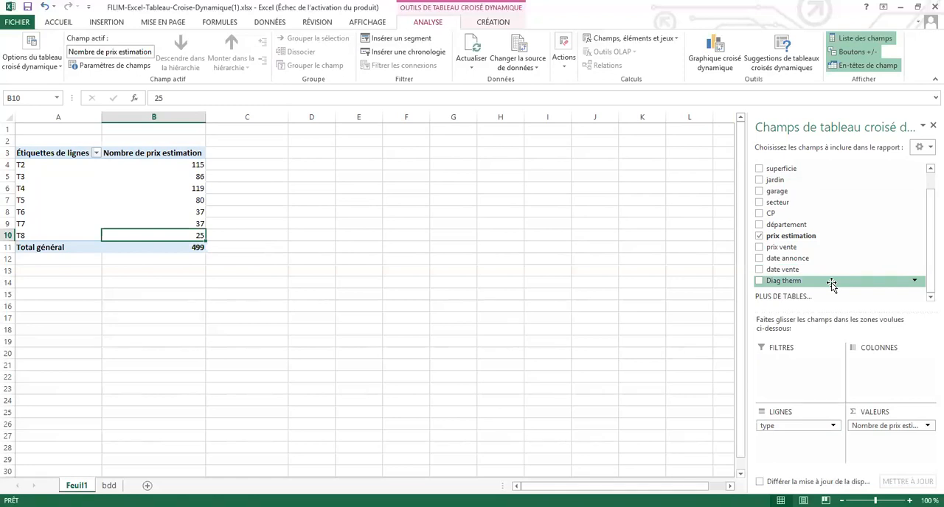
# Step: Add Diag therm as the pivot table's report filter and look at its available values
pyautogui.moveTo(831, 286); pyautogui.dragTo(813, 362)
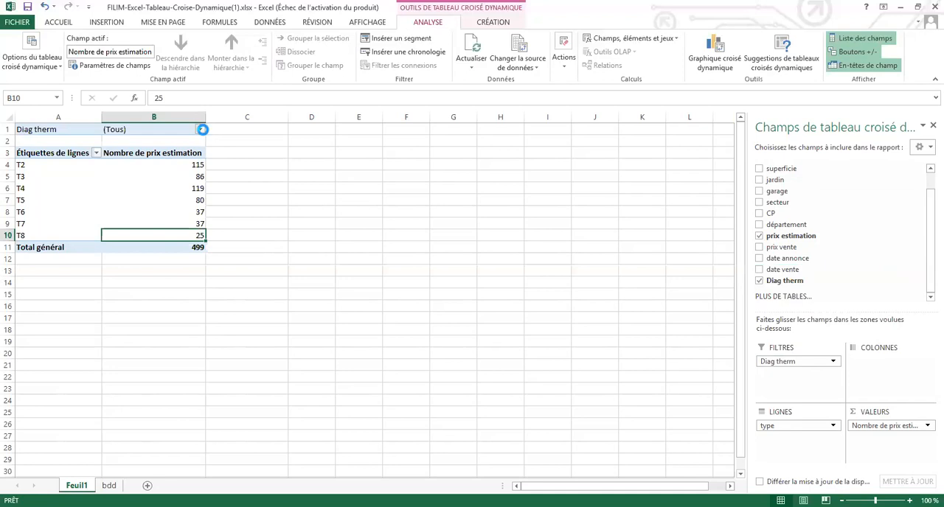
pyautogui.click(202, 131)
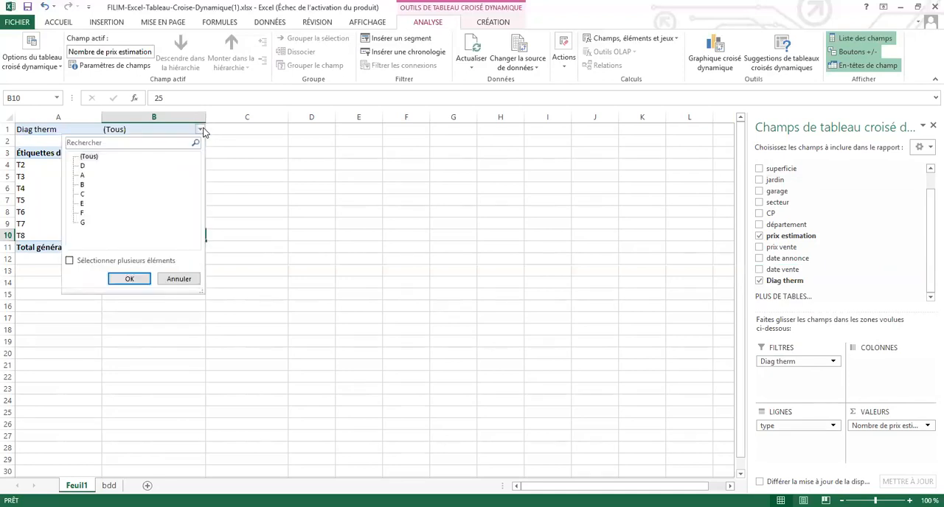
pyautogui.click(204, 132)
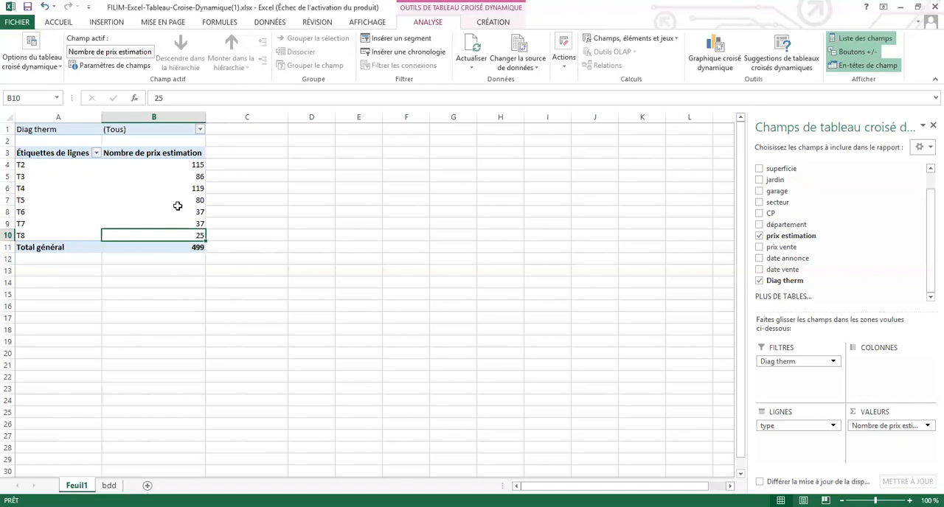
# Step: Limit the Diag therm report filter to A only, with multiple selection enabled
pyautogui.click(200, 128)
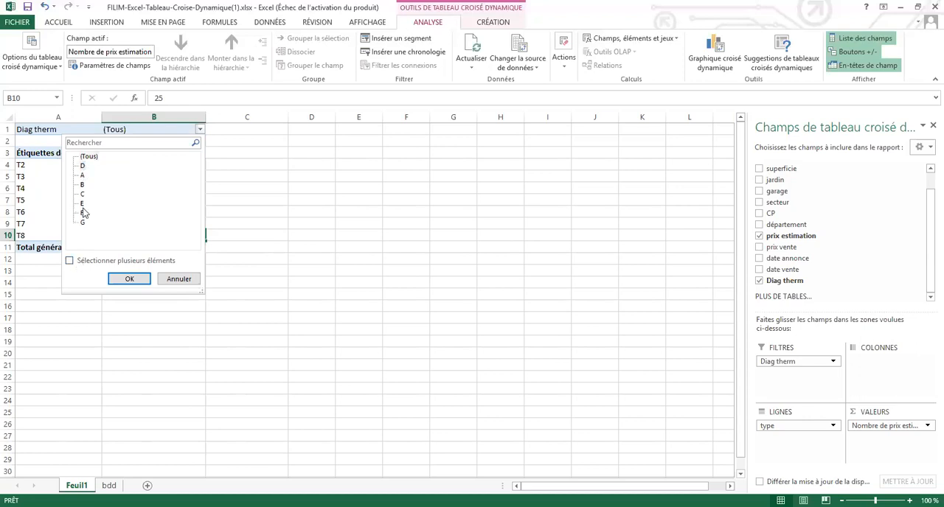
pyautogui.click(70, 261)
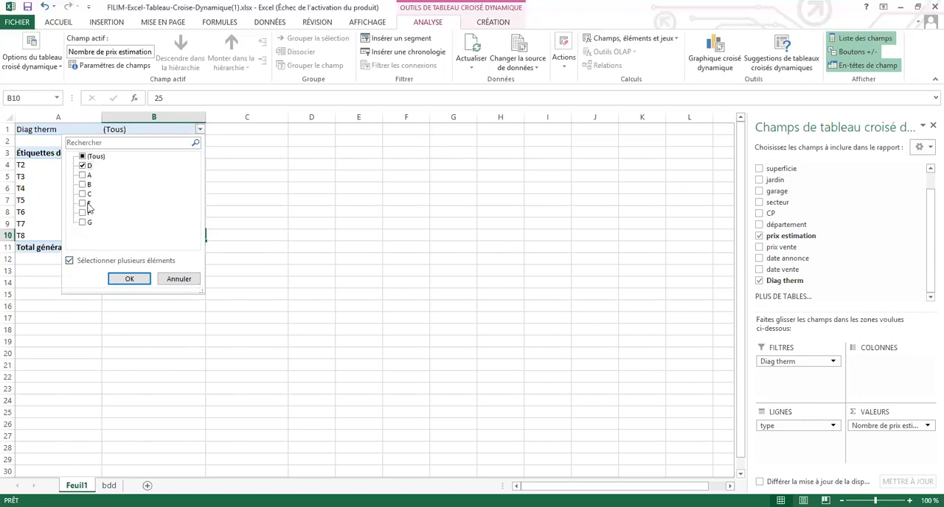
pyautogui.click(85, 167)
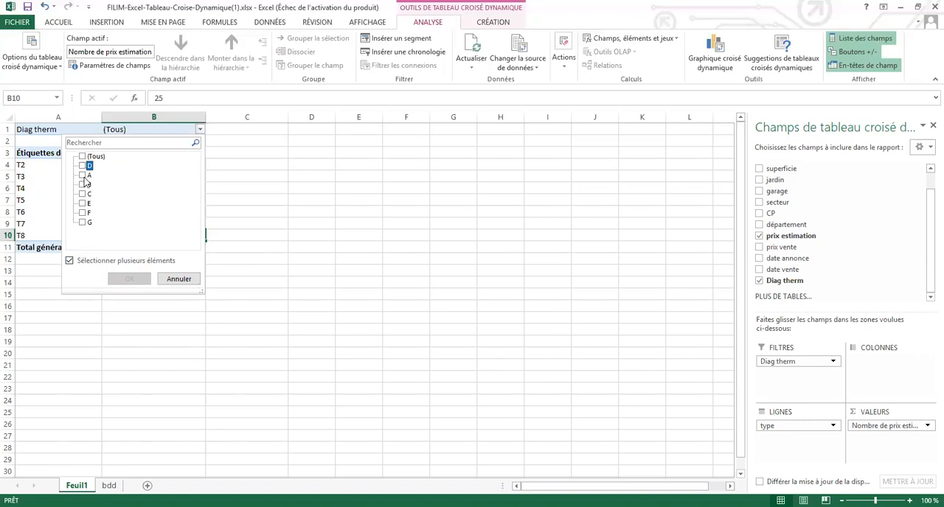
pyautogui.click(85, 177)
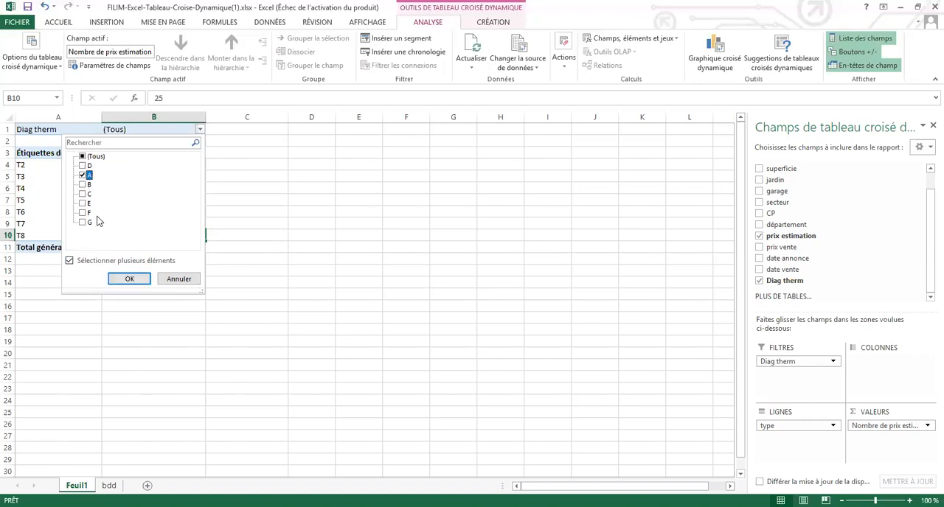
pyautogui.click(122, 280)
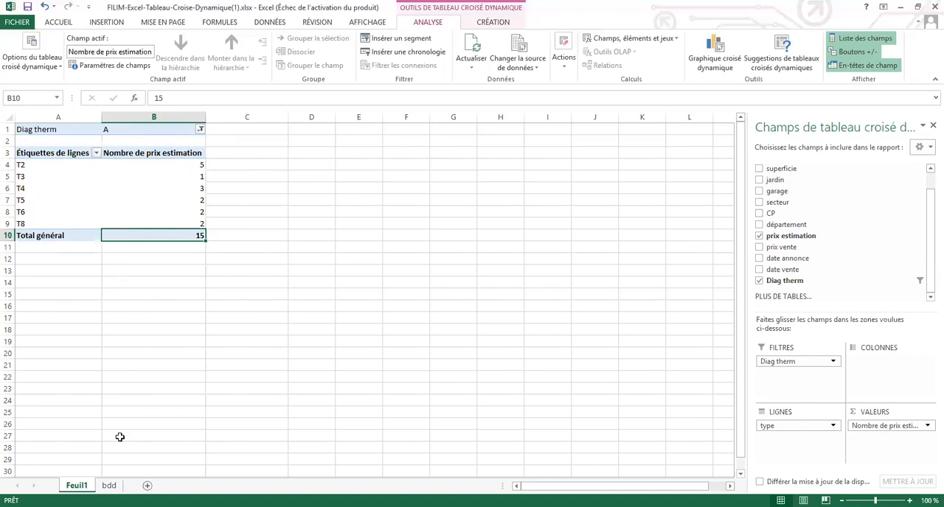
# Step: Review the T2 records on the bdd sheet and return to Feuil1 to check the T2 figure in the pivot table
pyautogui.click(108, 485)
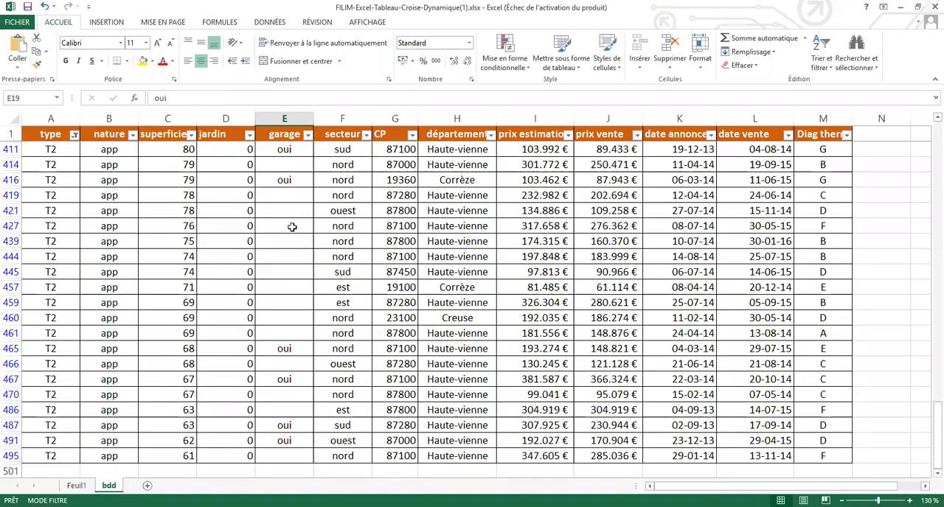
pyautogui.click(292, 224)
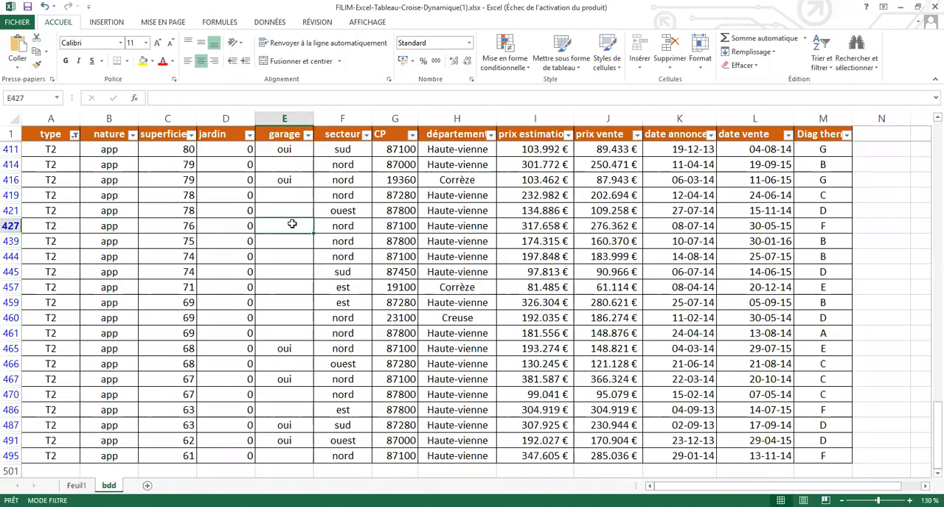
pyautogui.scroll(1, 73, 221)
pyautogui.scroll(-1, 74, 222)
pyautogui.scroll(1, 74, 219)
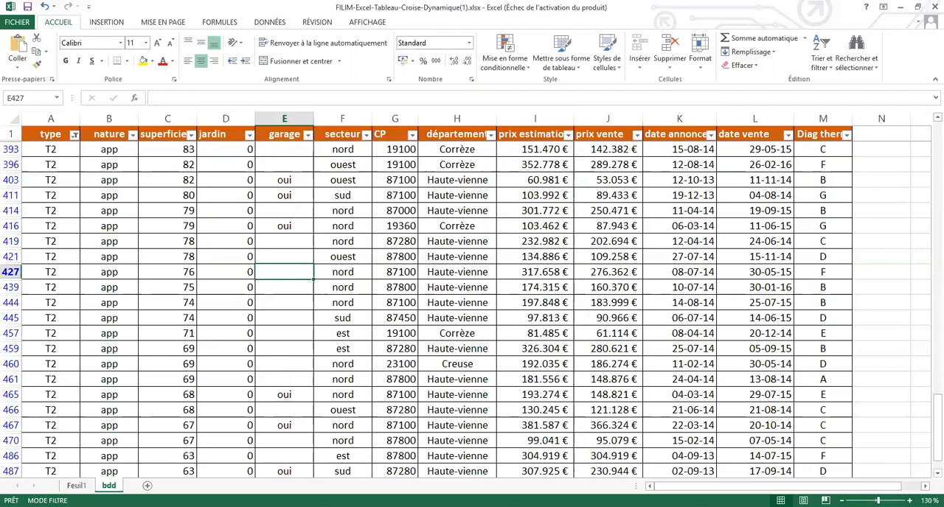
pyautogui.click(76, 485)
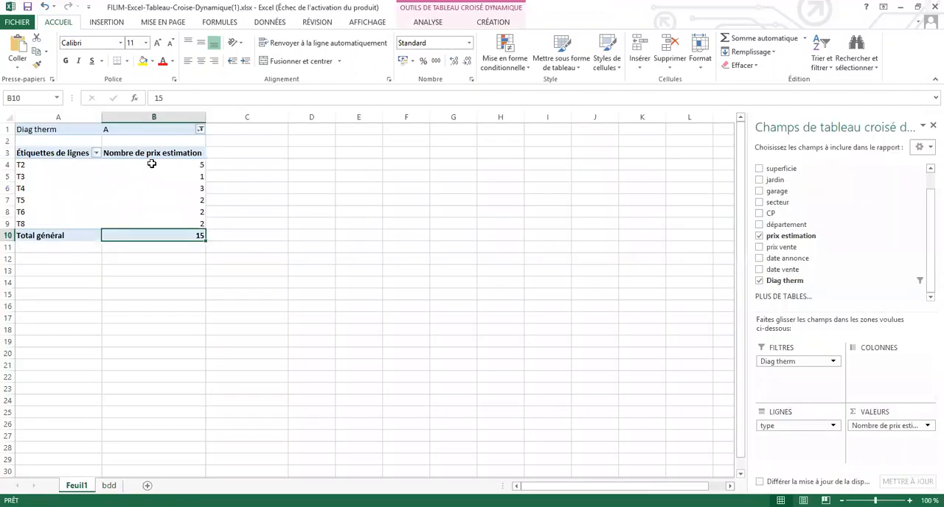
pyautogui.click(151, 164)
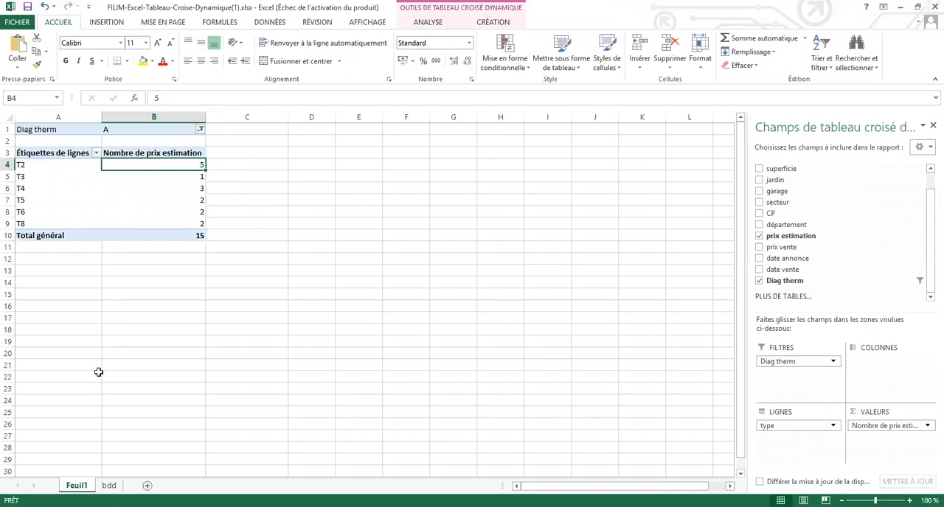
# Step: Filter the T2 records on the bdd sheet to Diag therm A and compare them with the T2 count on Feuil1
pyautogui.hotkey('ctrl', 'pagedown')
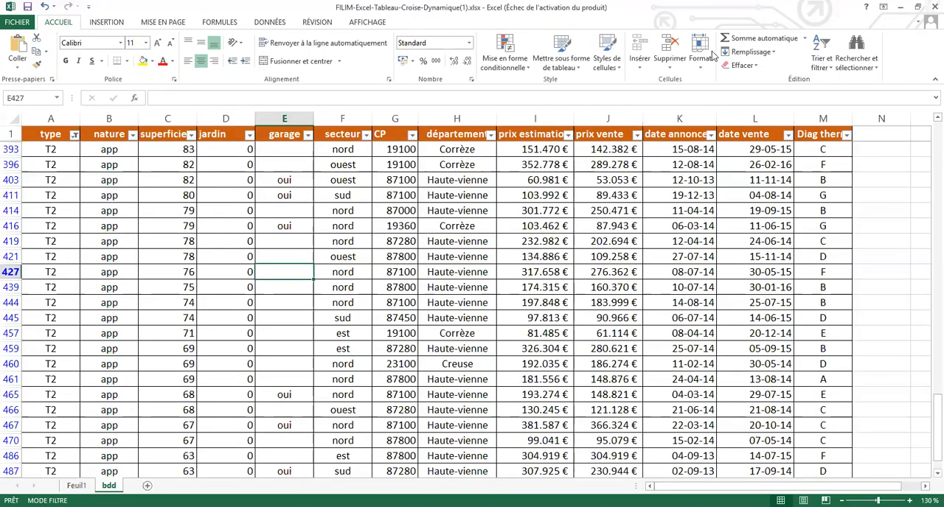
pyautogui.click(73, 136)
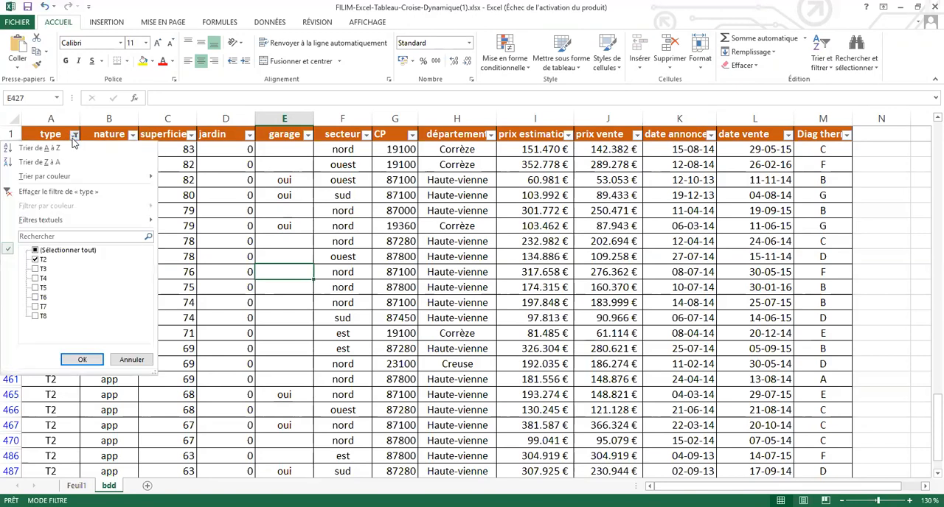
pyautogui.click(824, 141)
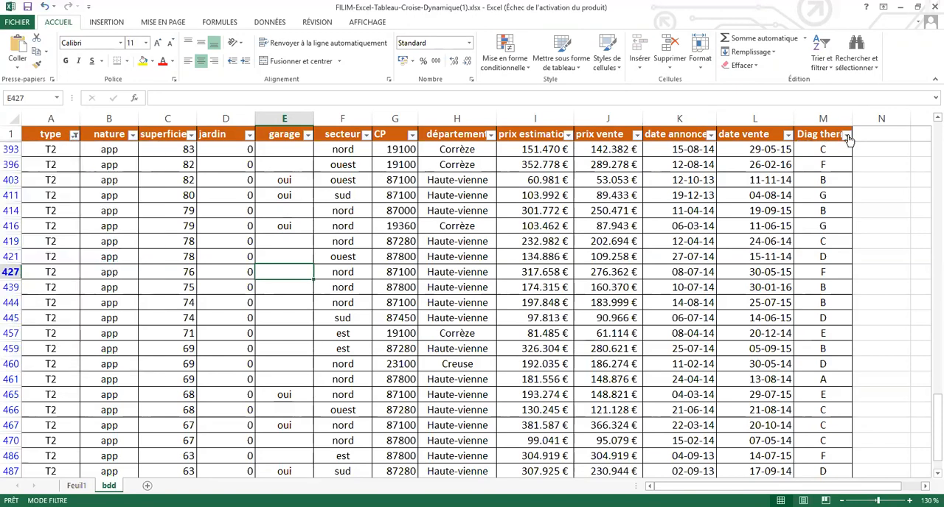
pyautogui.click(729, 250)
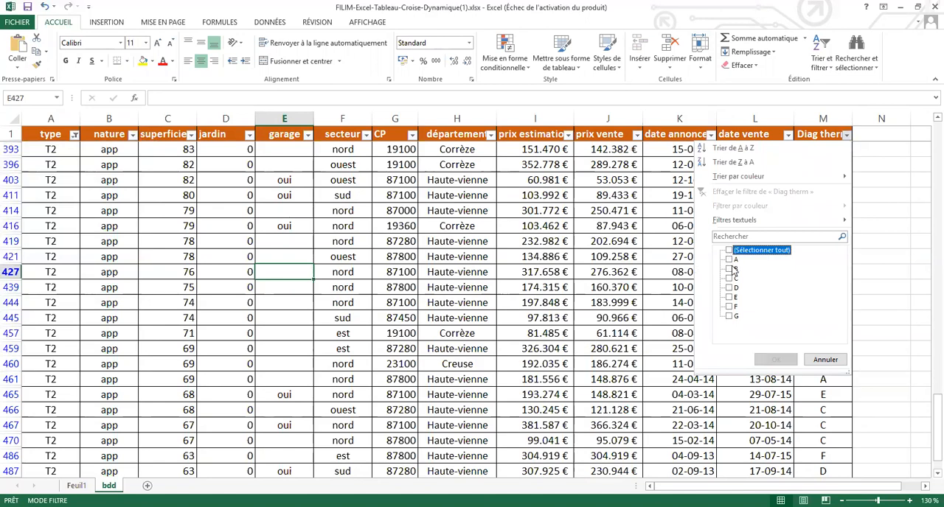
pyautogui.click(730, 260)
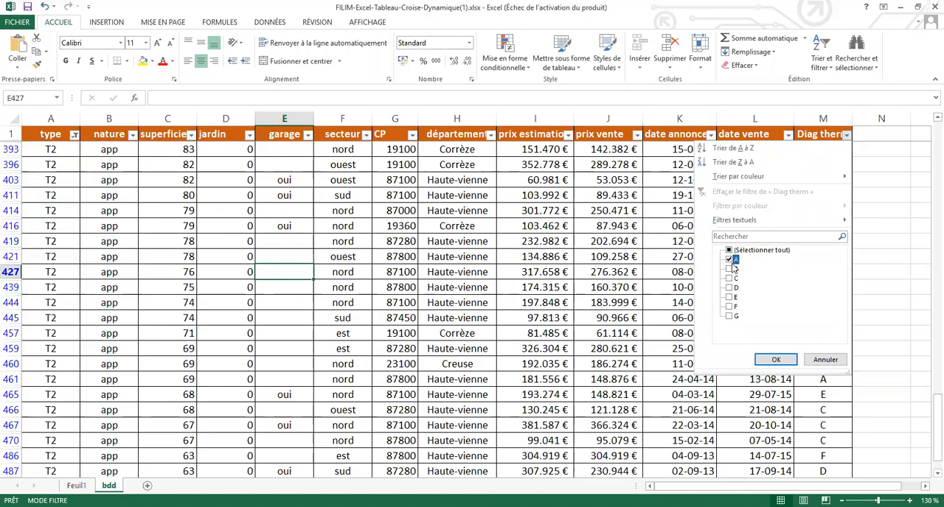
pyautogui.click(774, 360)
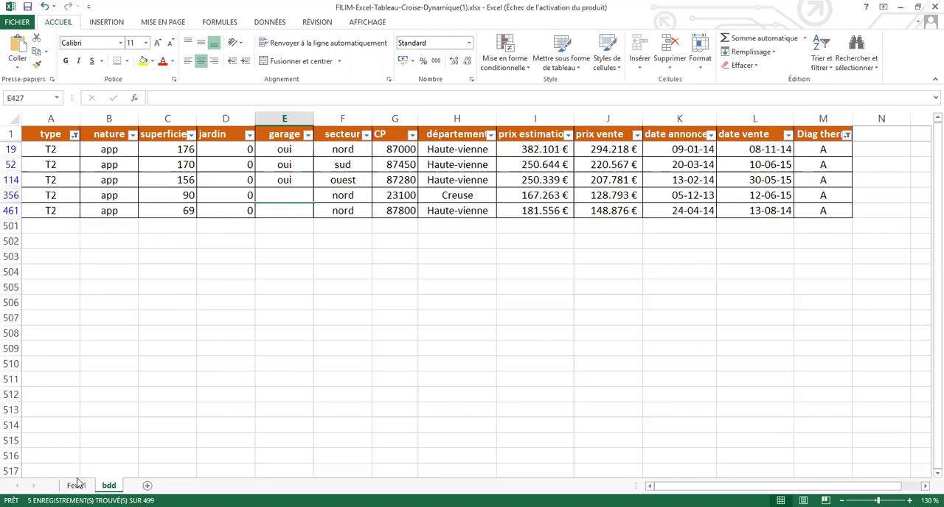
pyautogui.hotkey('ctrl', 'pageup')
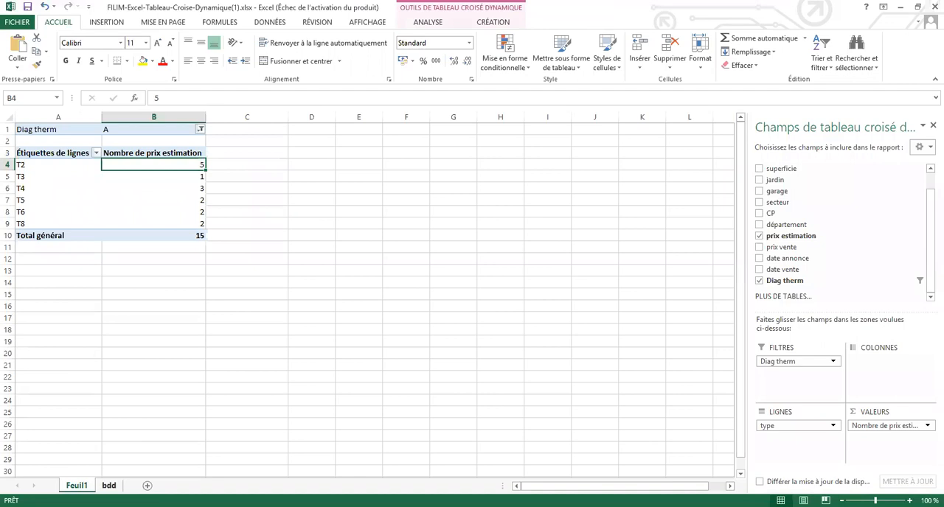
# Step: Switch the bdd sheet's type filter from T2 to T3, keeping the Diag therm A filter
pyautogui.hotkey('ctrl', 'pagedown')
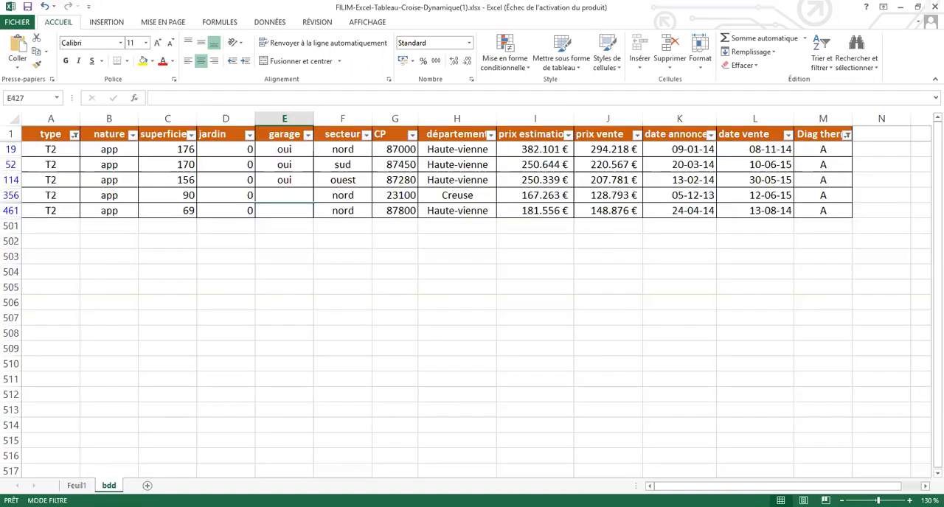
pyautogui.click(76, 136)
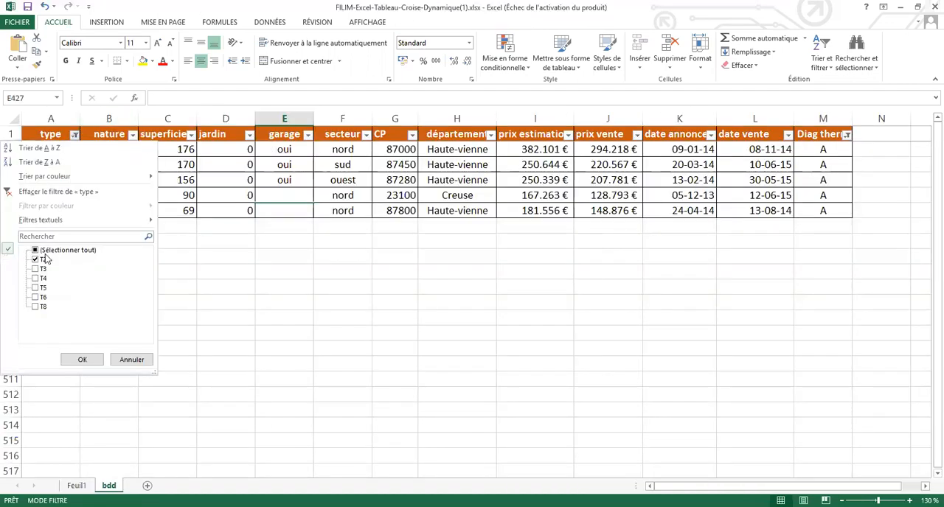
pyautogui.click(42, 261)
pyautogui.click(37, 270)
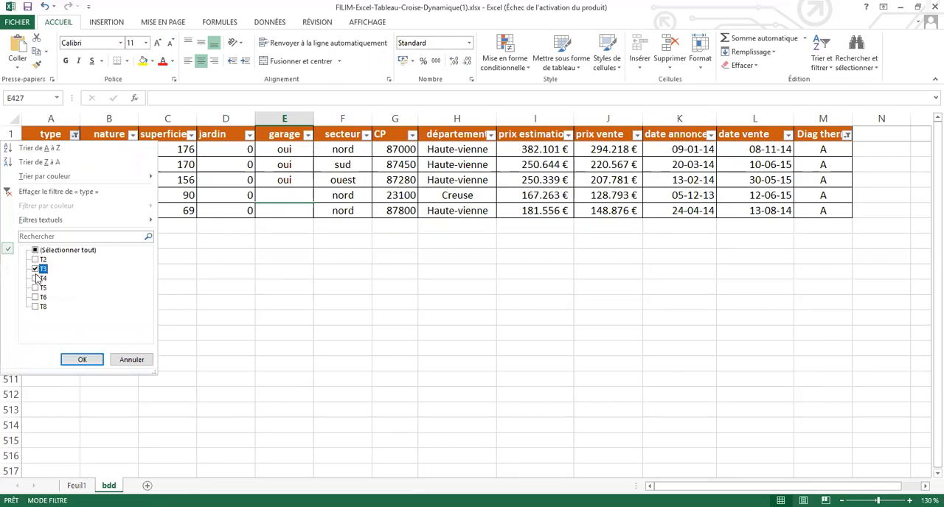
pyautogui.click(86, 360)
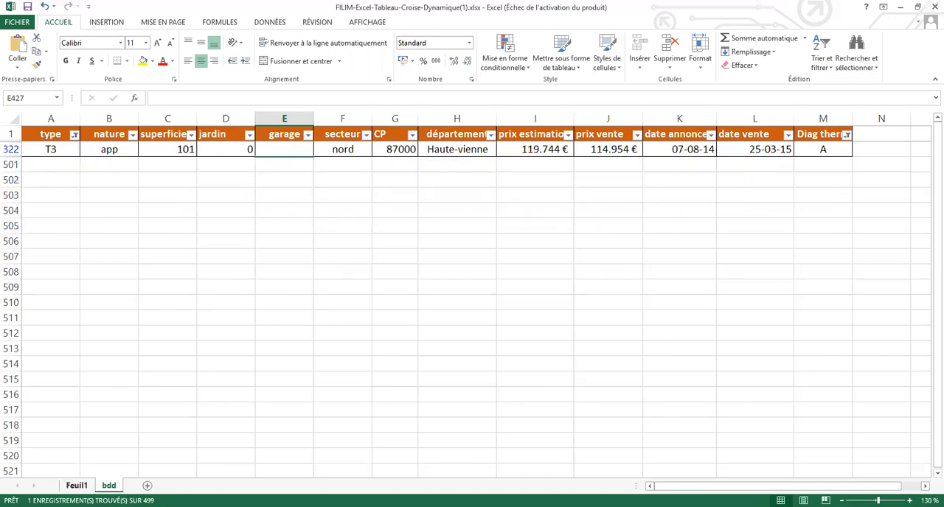
# Step: Check the T3 and T4 counts in the Feuil1 pivot table against the filtered bdd records
pyautogui.click(76, 486)
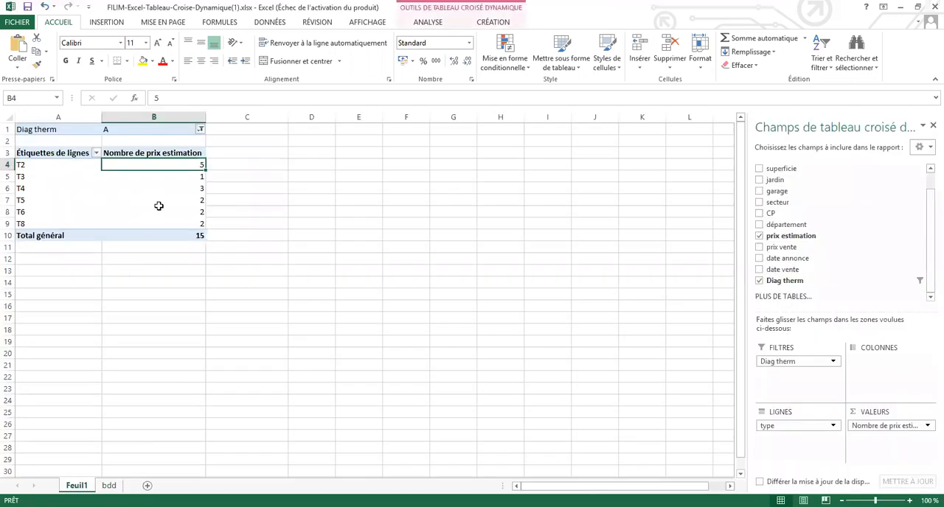
pyautogui.click(163, 176)
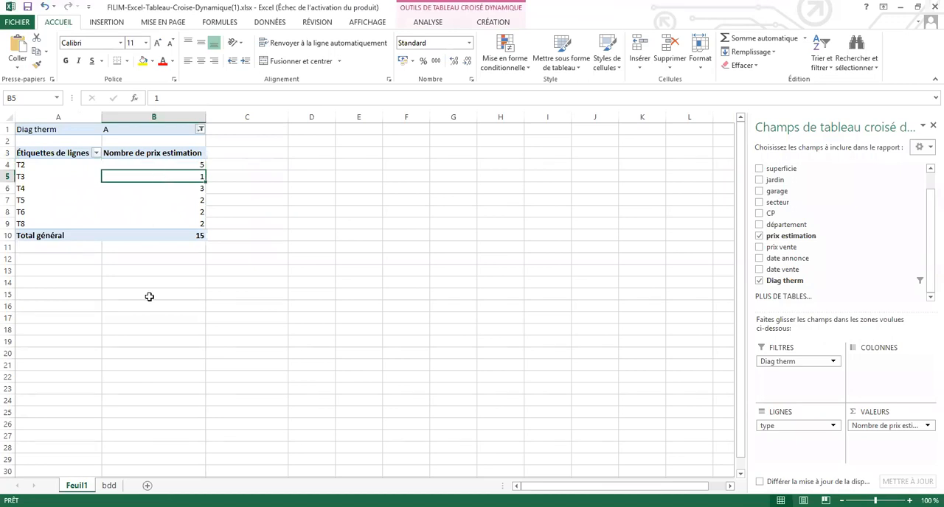
pyautogui.click(165, 187)
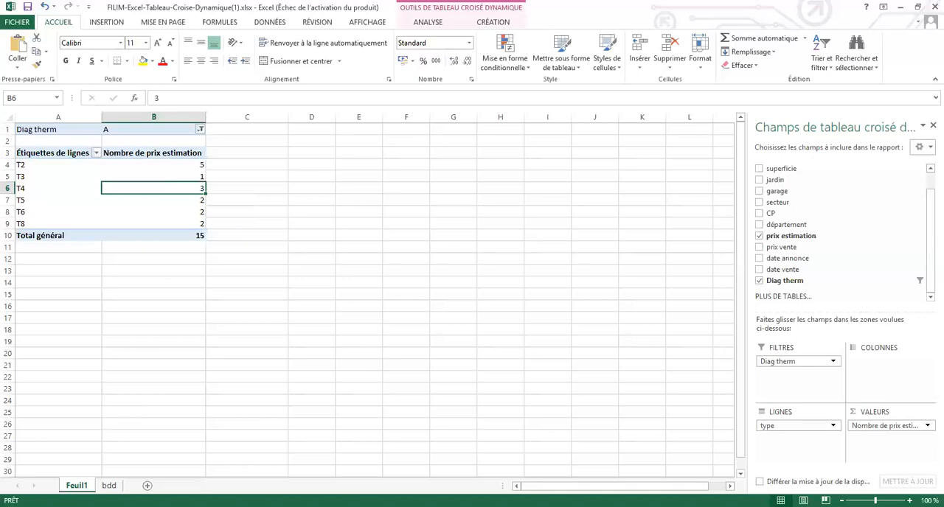
pyautogui.click(108, 485)
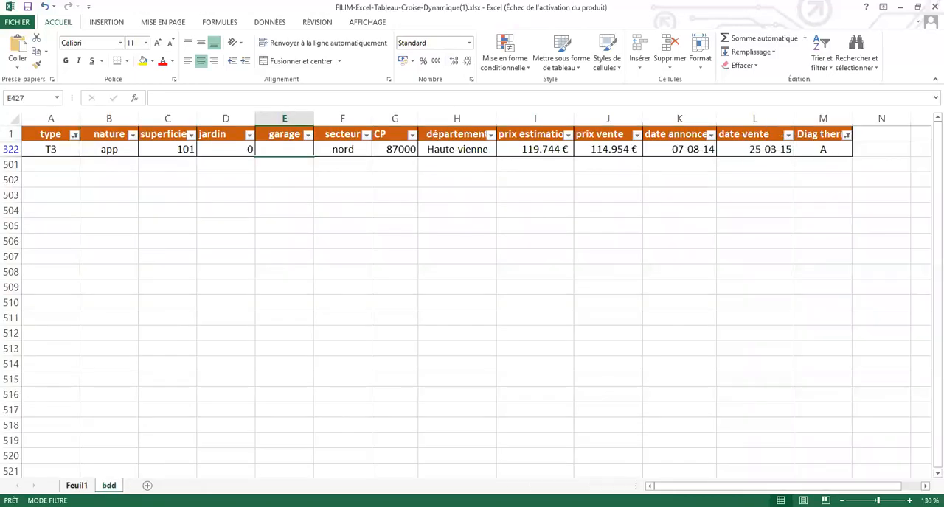
pyautogui.click(77, 486)
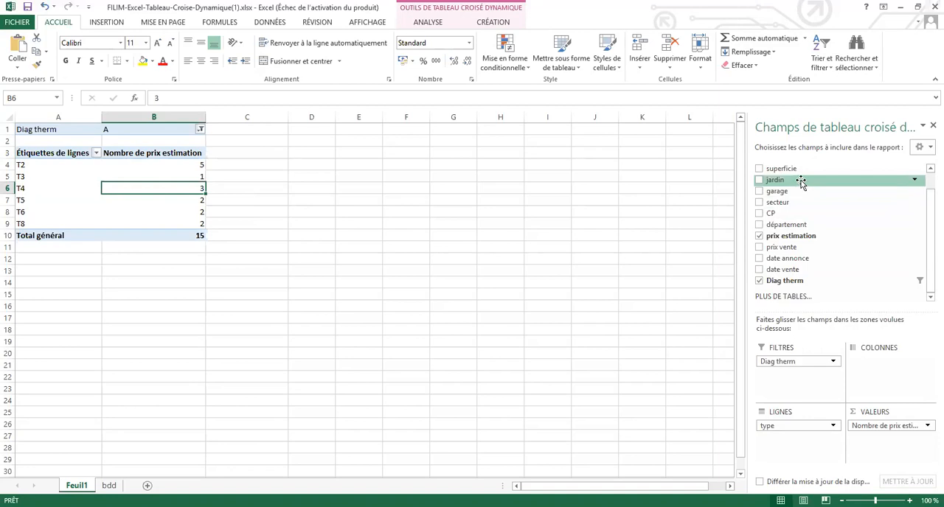
# Step: Add jardin as a second report filter of the pivot table and reset the Diag therm filter to all values
pyautogui.moveTo(801, 183)
pyautogui.mouseDown()
pyautogui.moveTo(811, 217)
pyautogui.moveTo(813, 343)
pyautogui.moveTo(802, 375)
pyautogui.mouseUp()
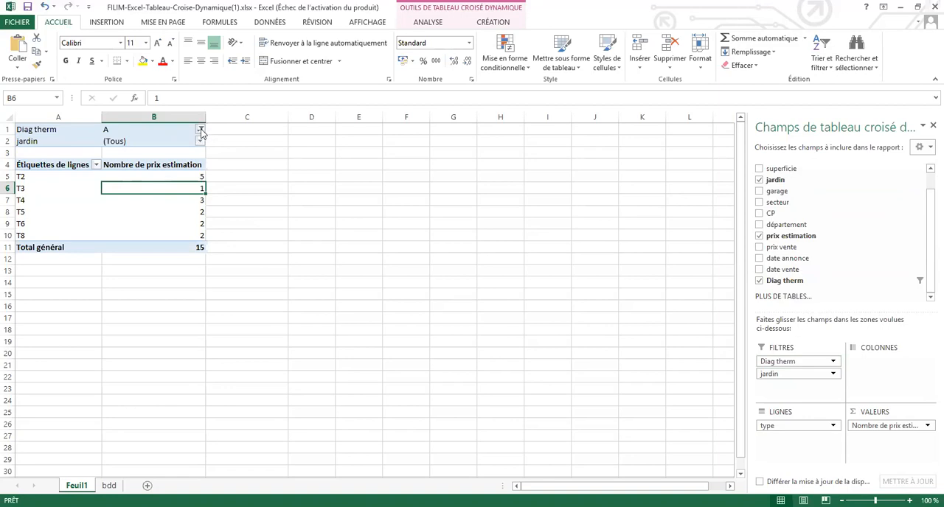
pyautogui.click(201, 130)
pyautogui.click(83, 156)
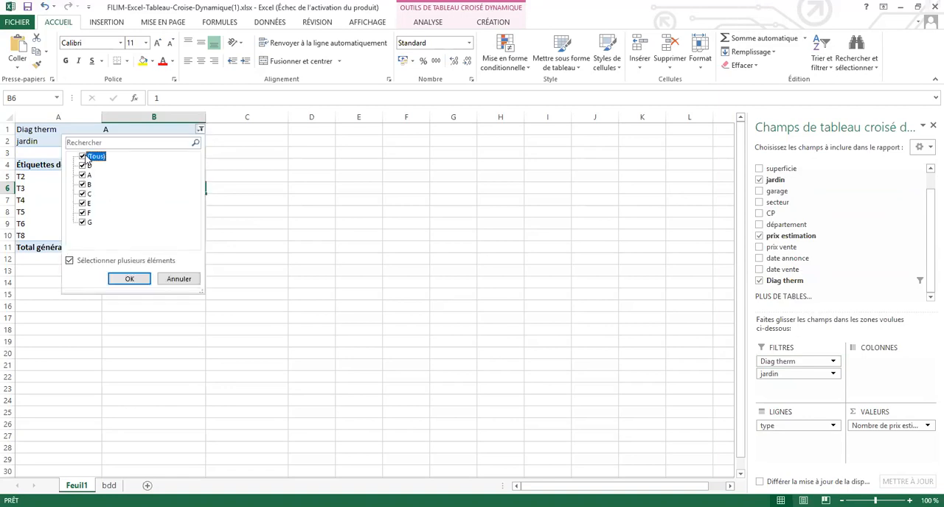
pyautogui.click(136, 284)
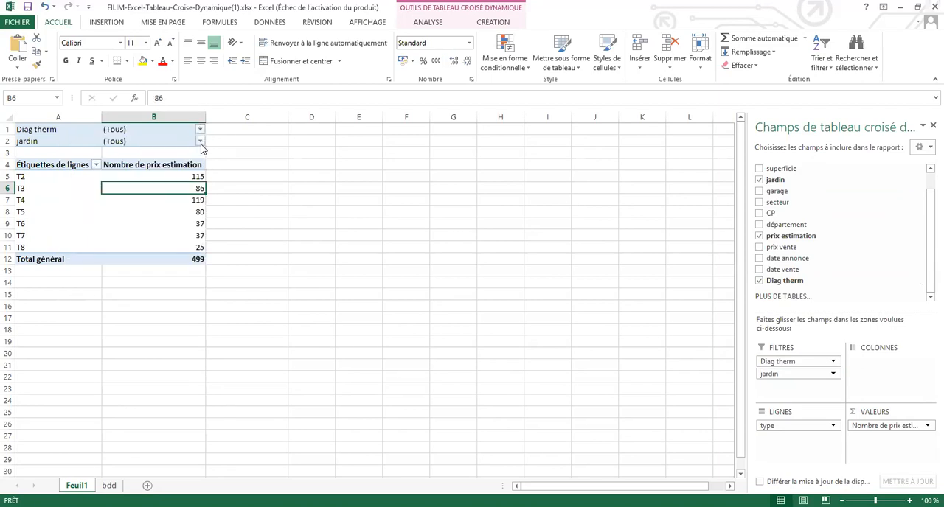
# Step: Look through the whole list of jardin values in the report filter and leave it without changing the selection
pyautogui.click(199, 141)
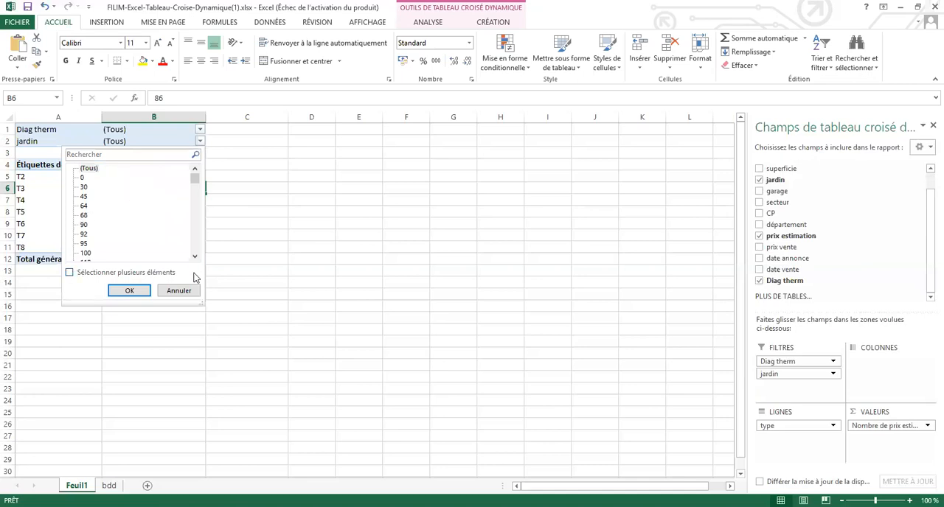
pyautogui.click(175, 142)
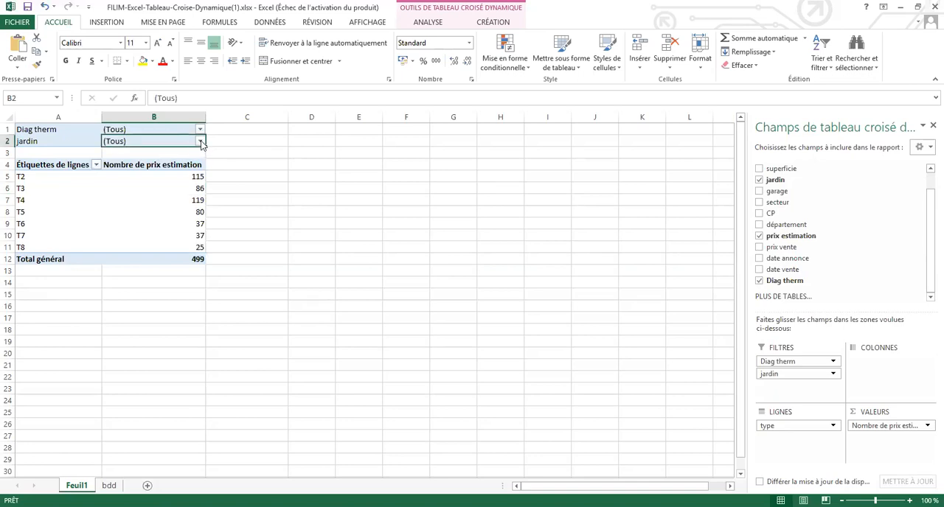
pyautogui.click(199, 142)
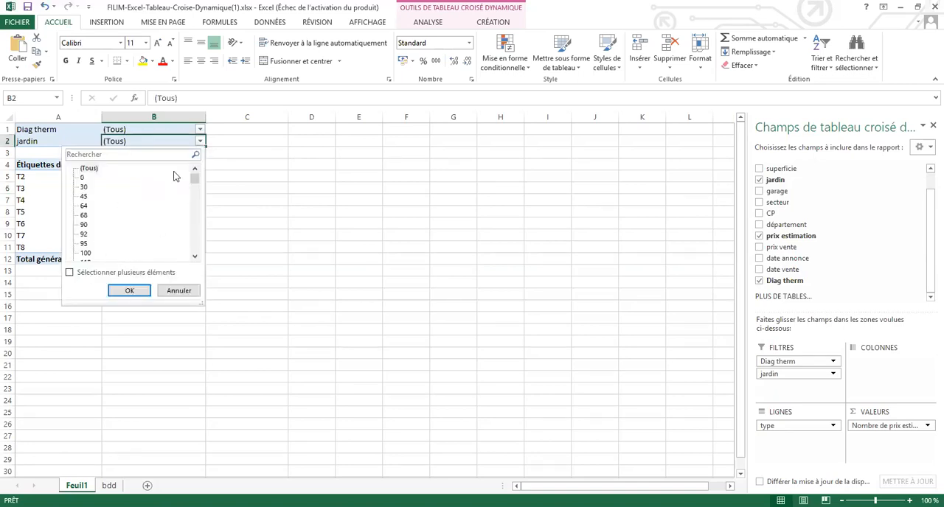
pyautogui.moveTo(190, 179); pyautogui.dragTo(200, 264)
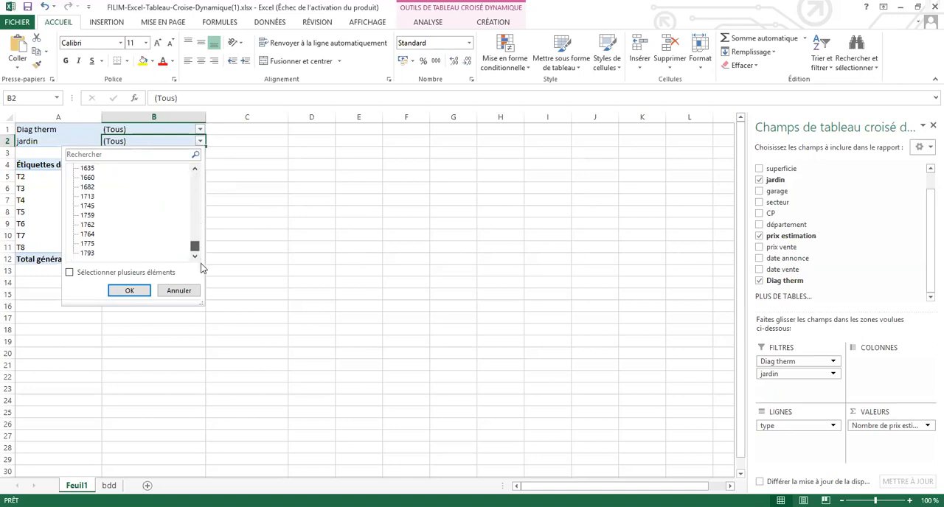
pyautogui.moveTo(202, 206); pyautogui.dragTo(196, 171)
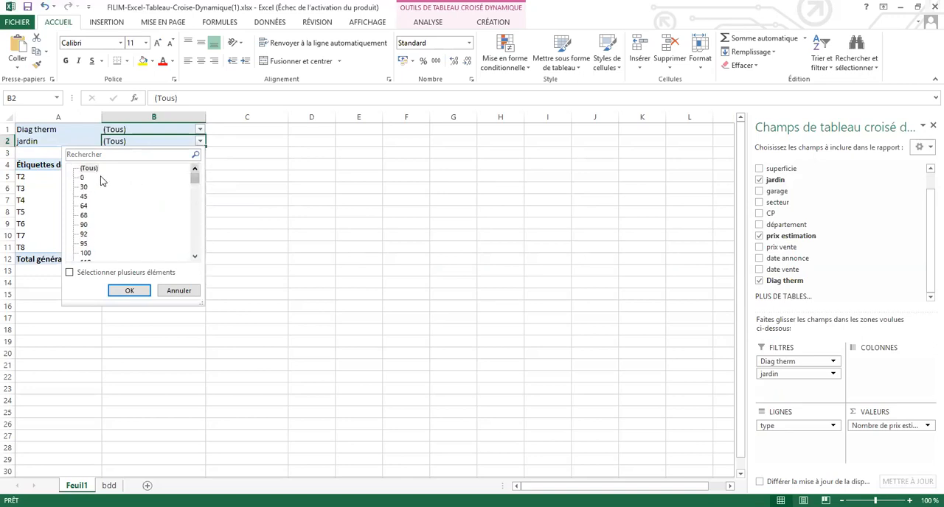
pyautogui.click(179, 291)
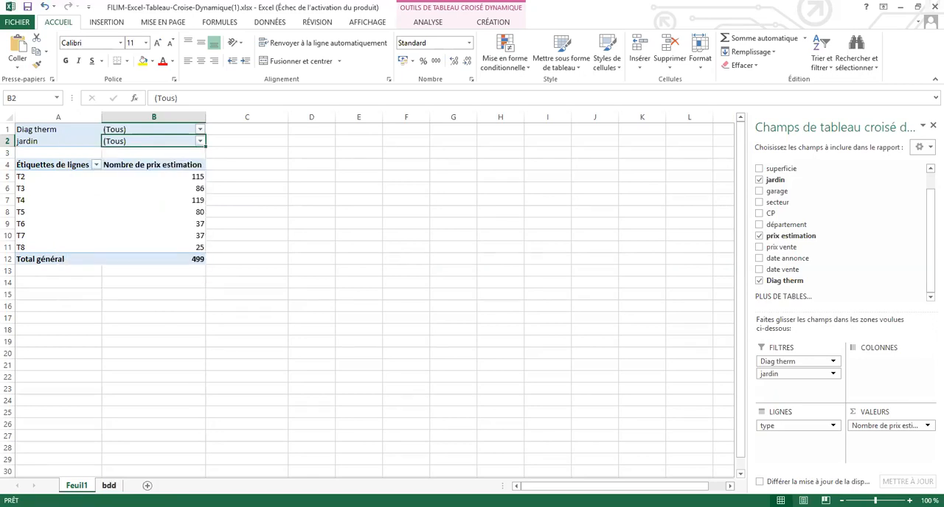
# Step: Select all property types again in the bdd sheet's type filter
pyautogui.click(109, 486)
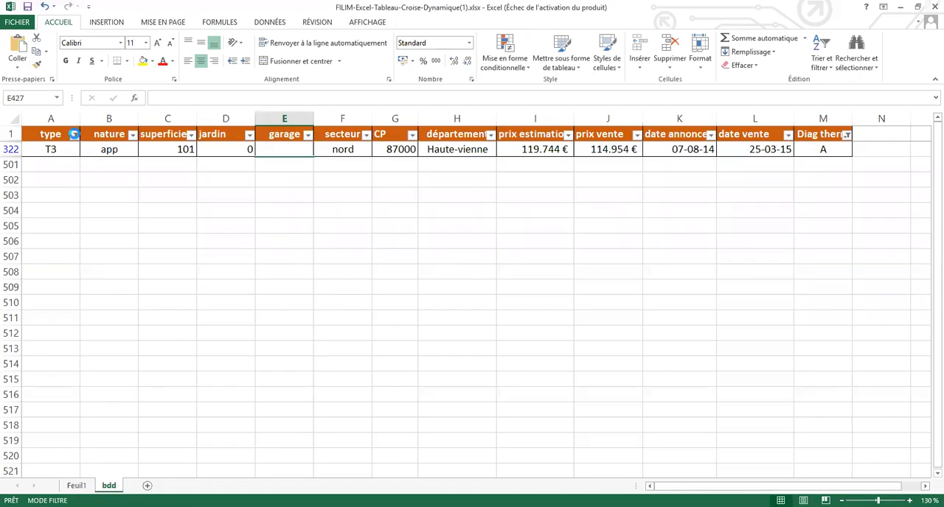
pyautogui.click(74, 135)
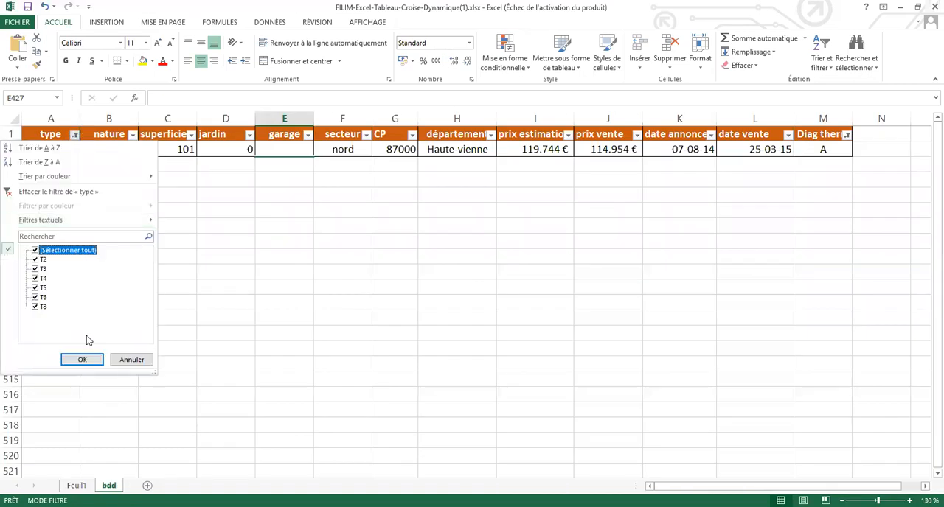
pyautogui.click(84, 359)
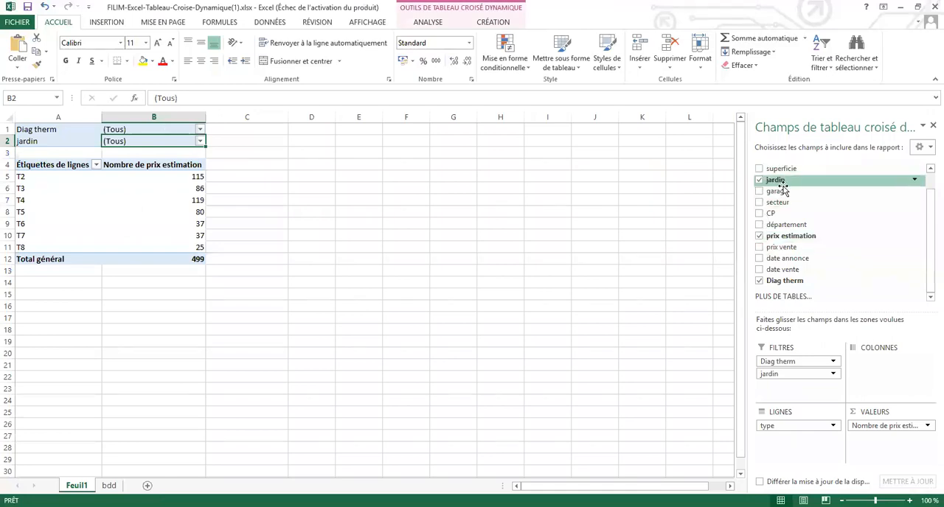
# Step: Replace the jardin report filter with garage and limit it to oui only, with multiple selection enabled
pyautogui.moveTo(789, 379); pyautogui.dragTo(697, 325)
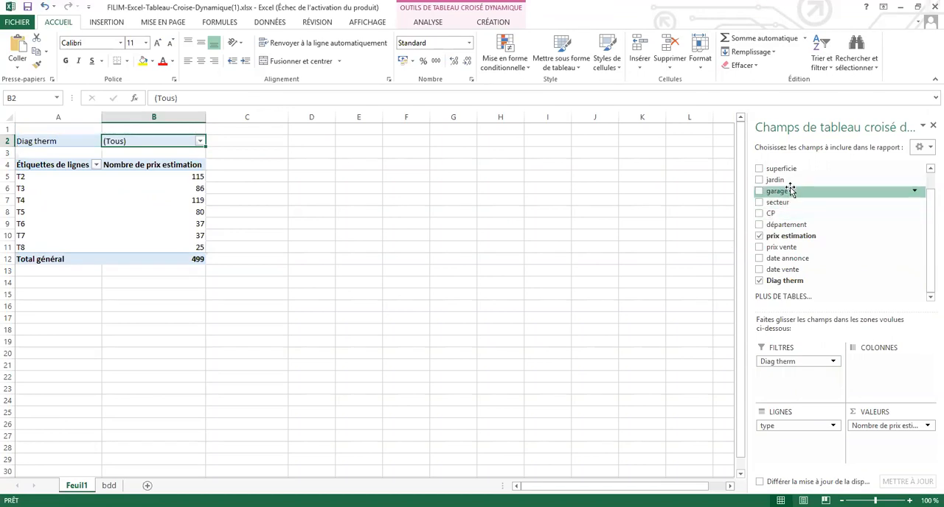
pyautogui.moveTo(791, 191); pyautogui.dragTo(793, 370)
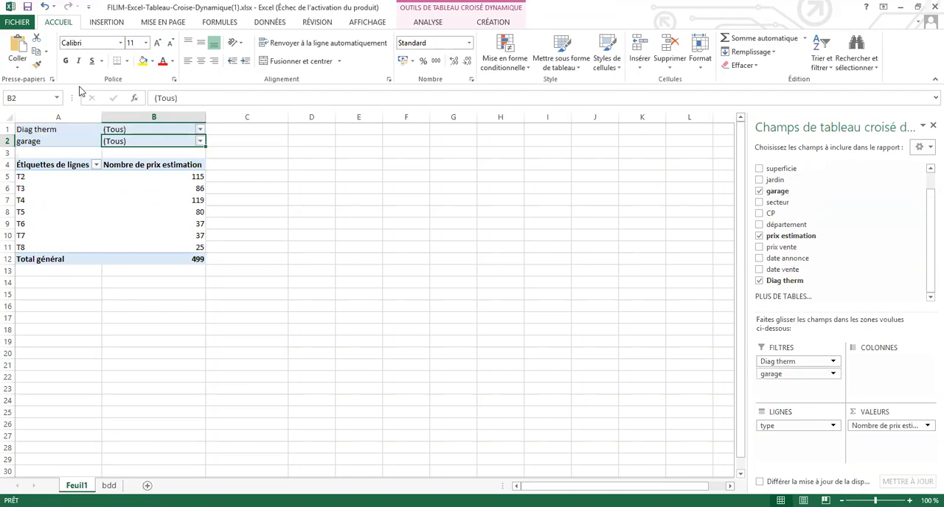
pyautogui.click(200, 142)
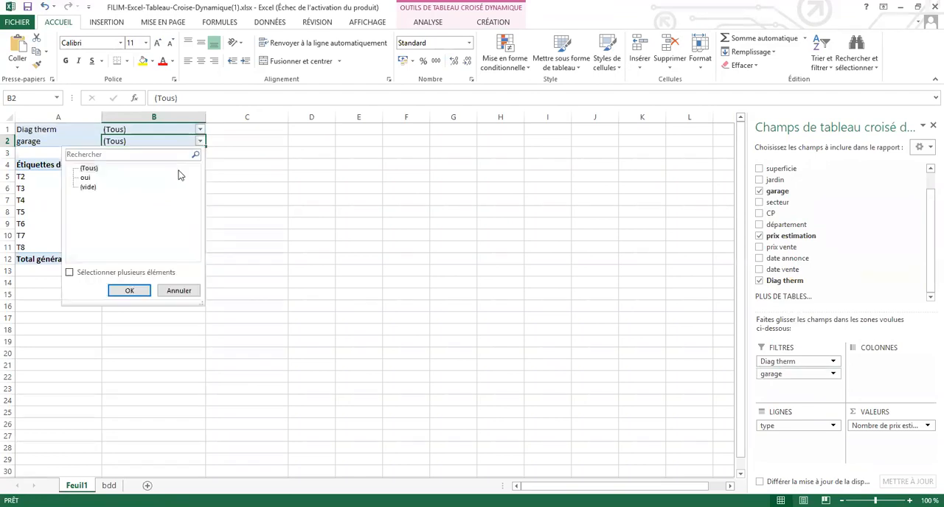
pyautogui.click(87, 187)
pyautogui.click(84, 273)
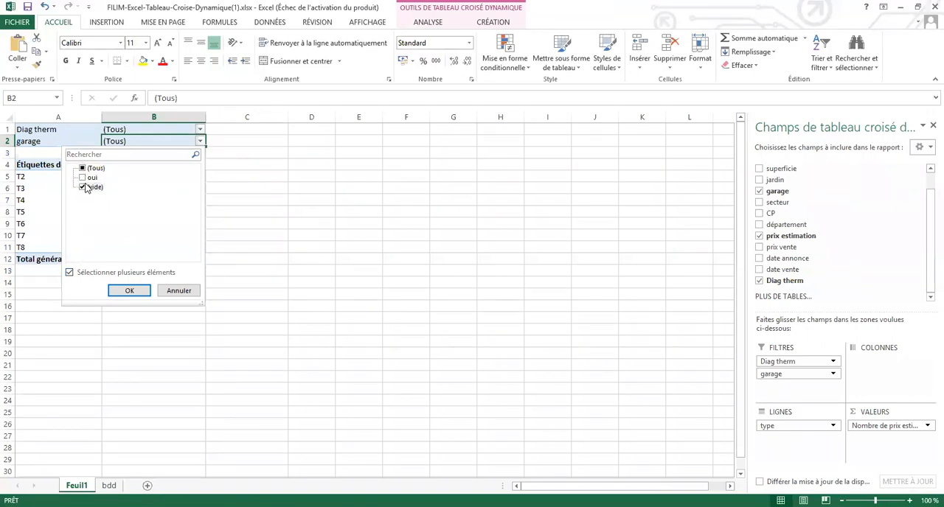
pyautogui.click(82, 178)
pyautogui.click(82, 187)
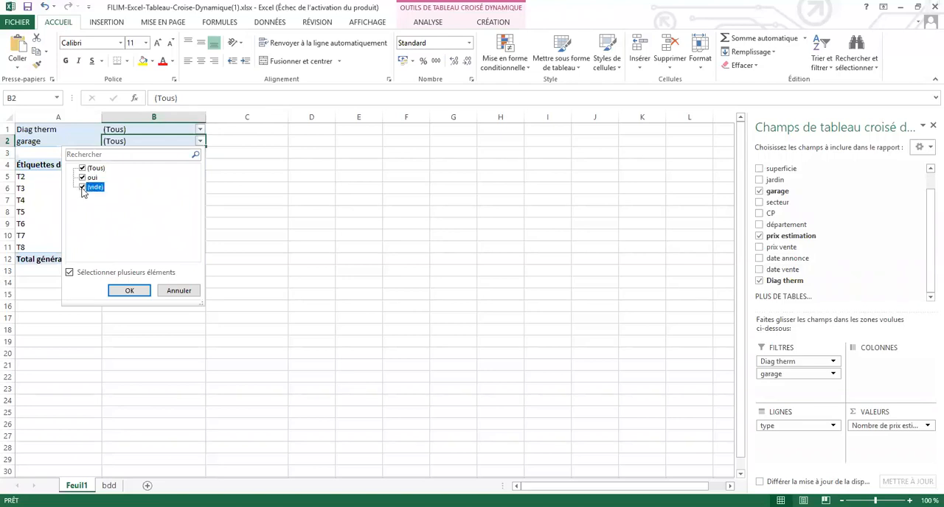
pyautogui.click(130, 291)
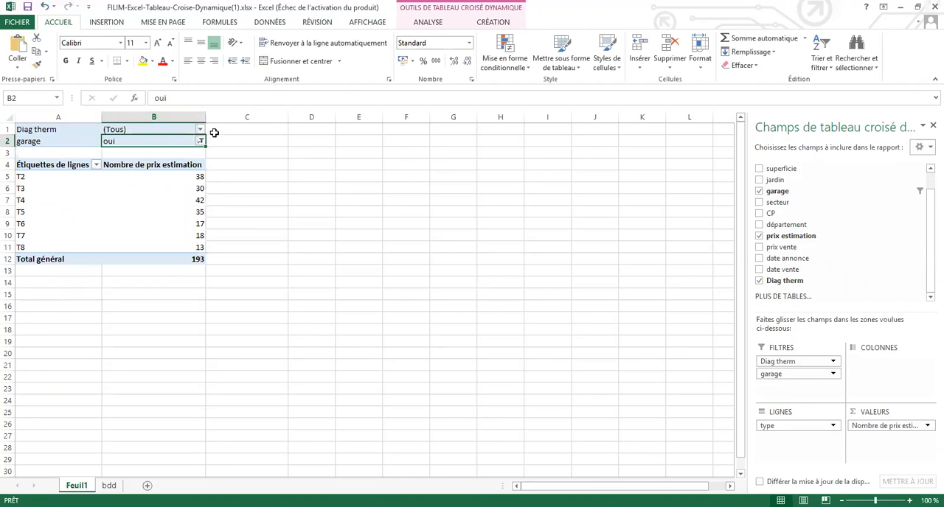
# Step: Limit the pivot table's Diag therm report filter to class B only
pyautogui.click(201, 130)
pyautogui.click(83, 157)
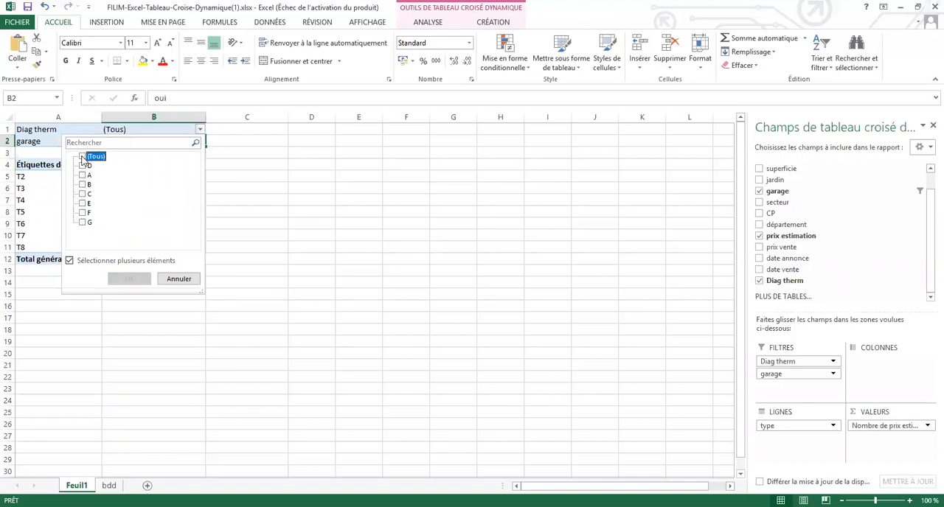
pyautogui.click(82, 184)
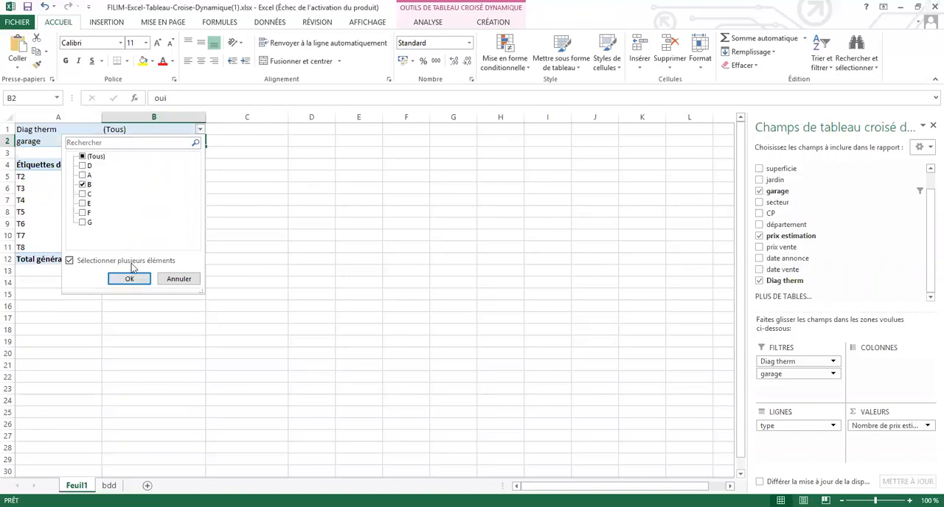
pyautogui.click(136, 285)
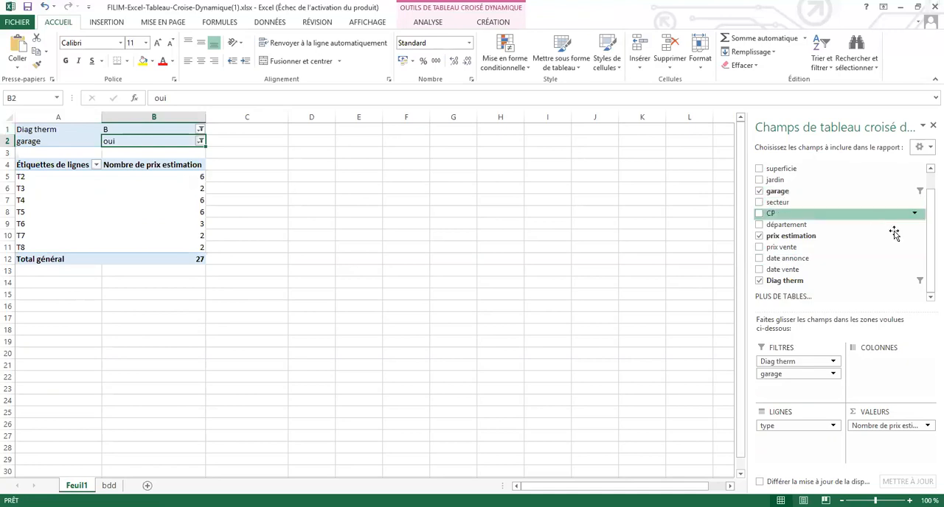
# Step: Add secteur as a third report filter of the pivot table and limit it to sud, with multiple selection enabled
pyautogui.moveTo(828, 204); pyautogui.dragTo(814, 391)
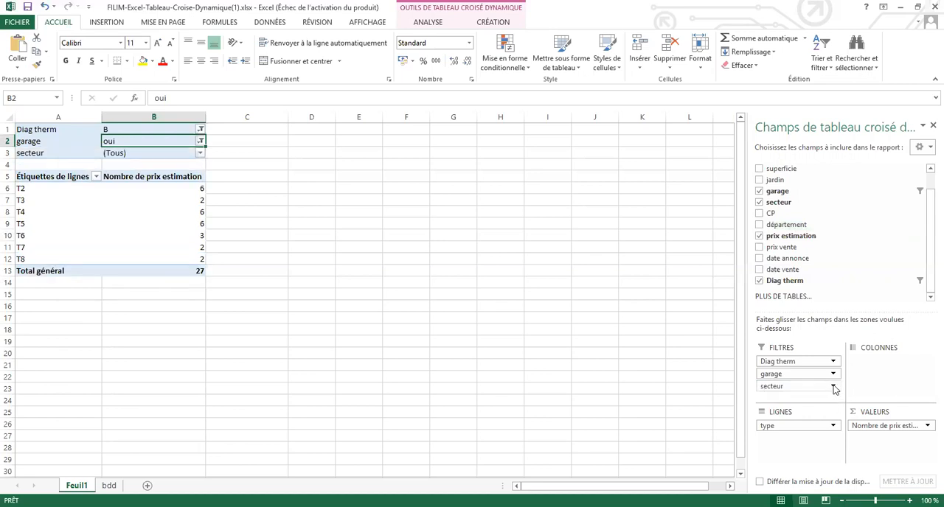
pyautogui.click(197, 155)
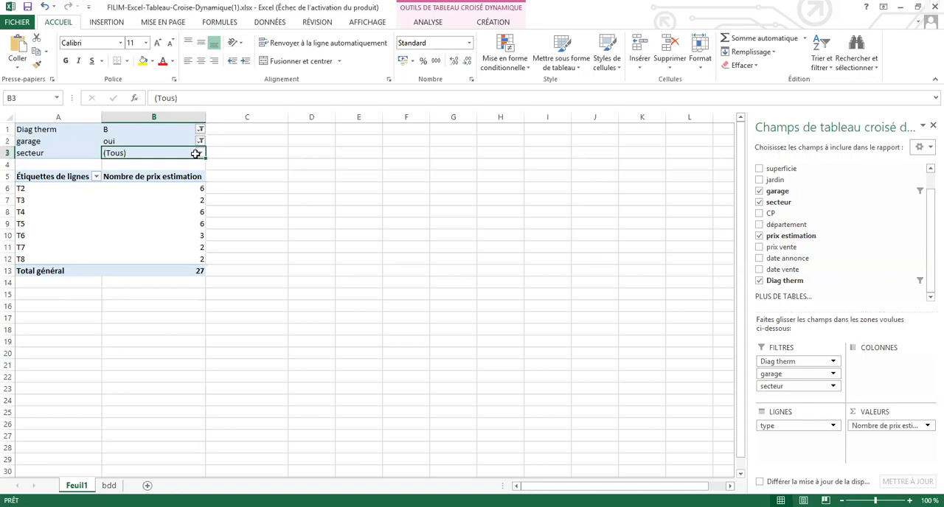
pyautogui.click(200, 153)
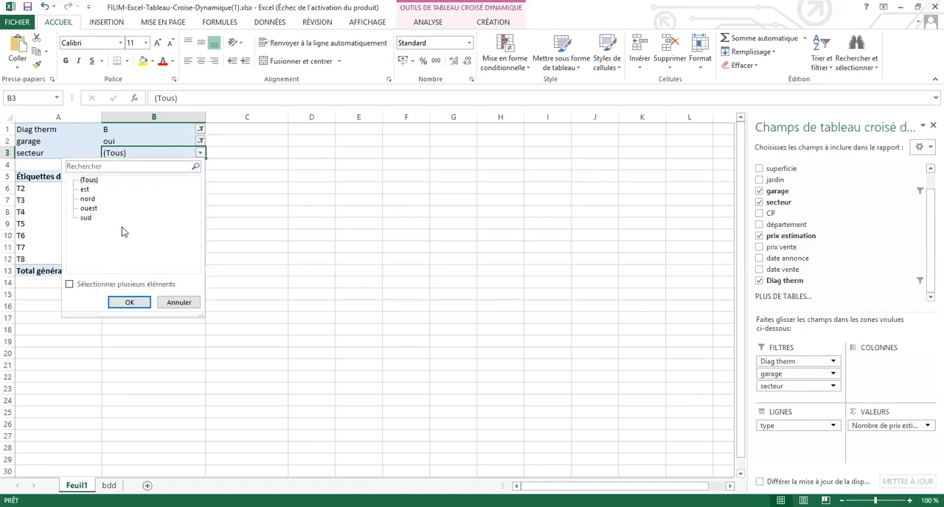
pyautogui.click(85, 218)
pyautogui.click(69, 284)
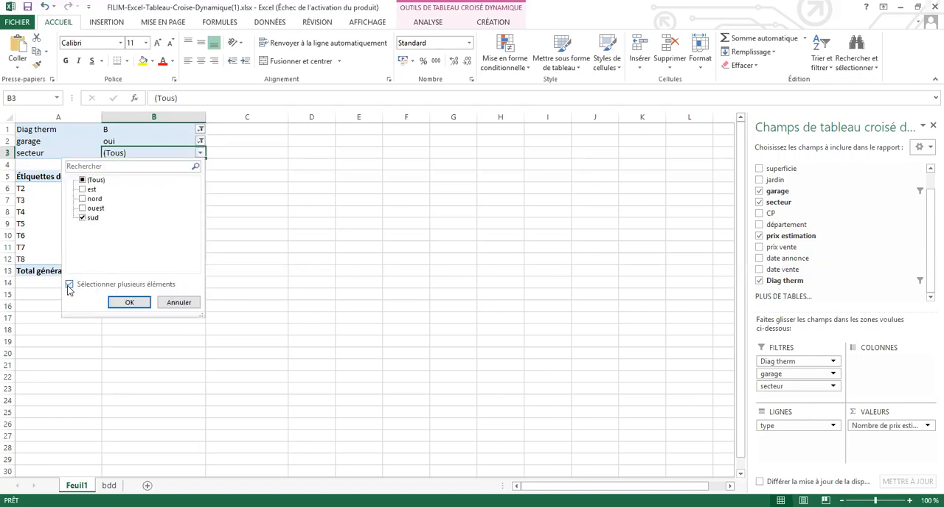
pyautogui.click(127, 303)
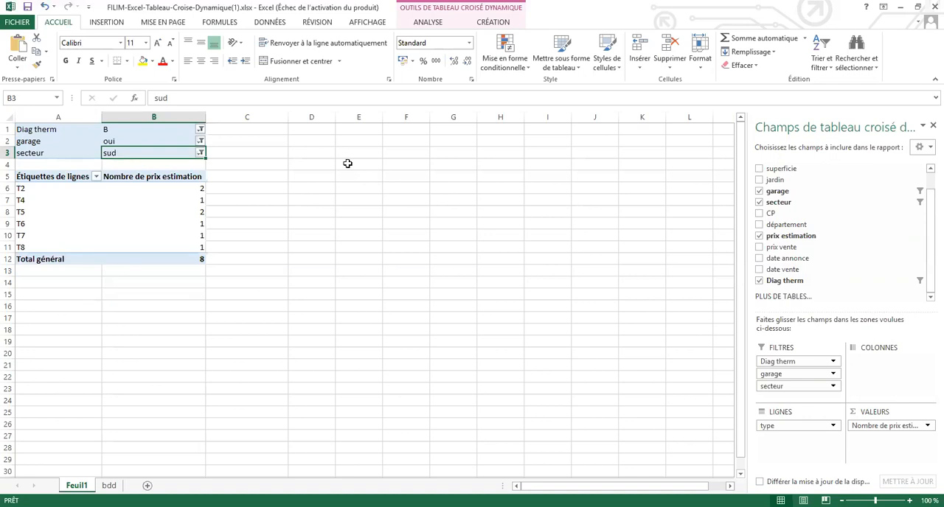
pyautogui.click(193, 201)
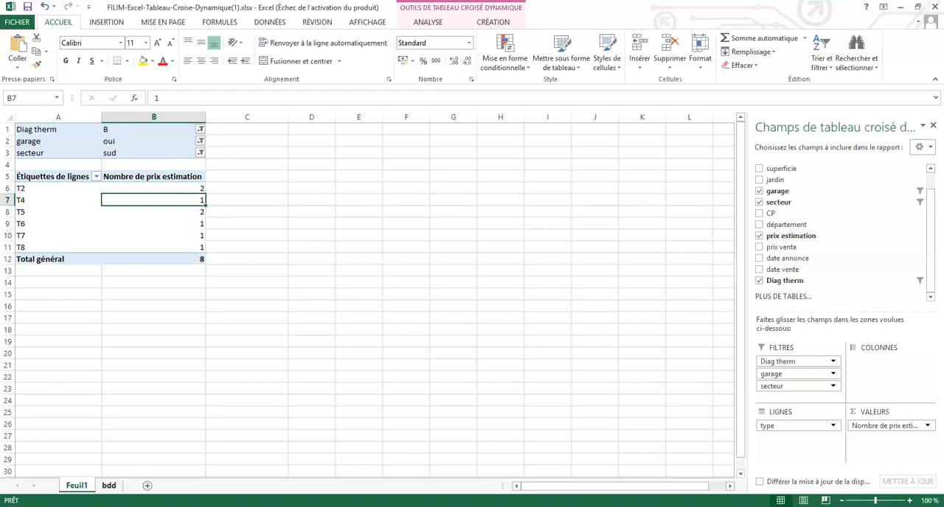
# Step: Select all Diag therm values again in the bdd sheet's column filter
pyautogui.click(109, 486)
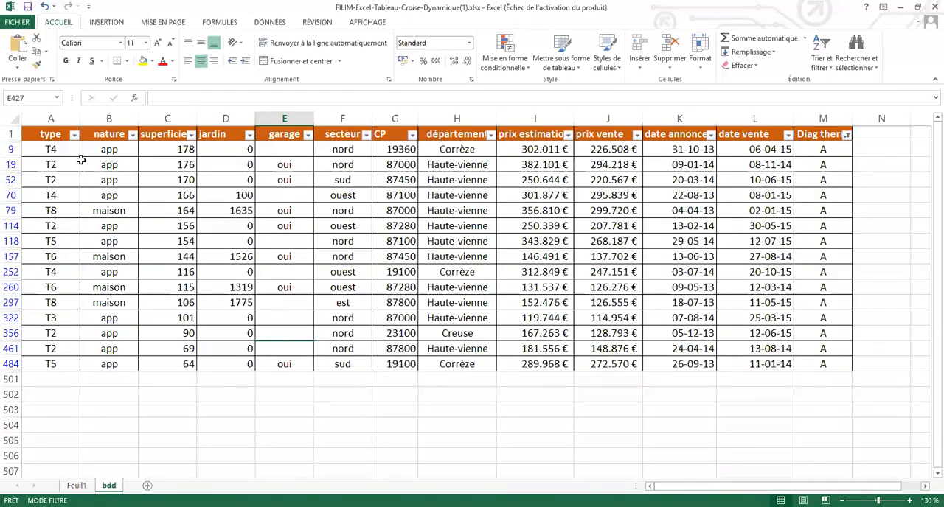
pyautogui.click(845, 134)
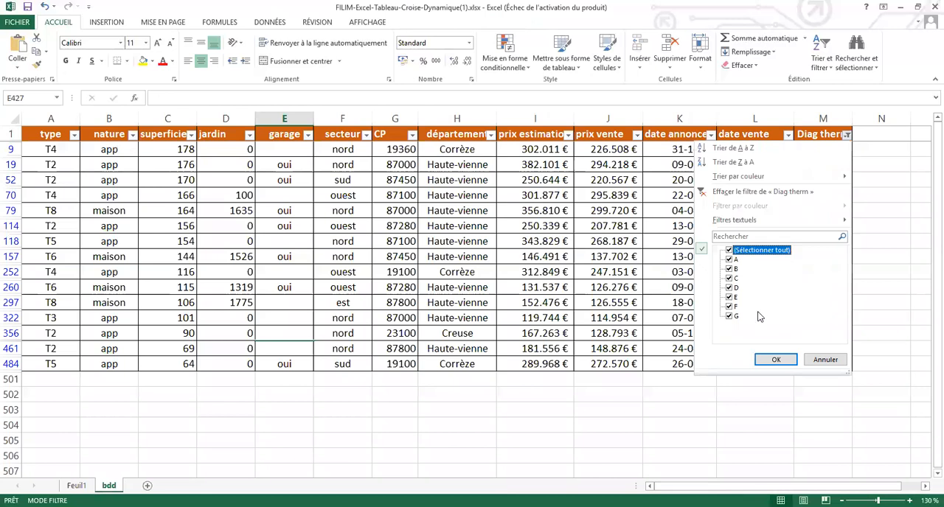
pyautogui.click(763, 362)
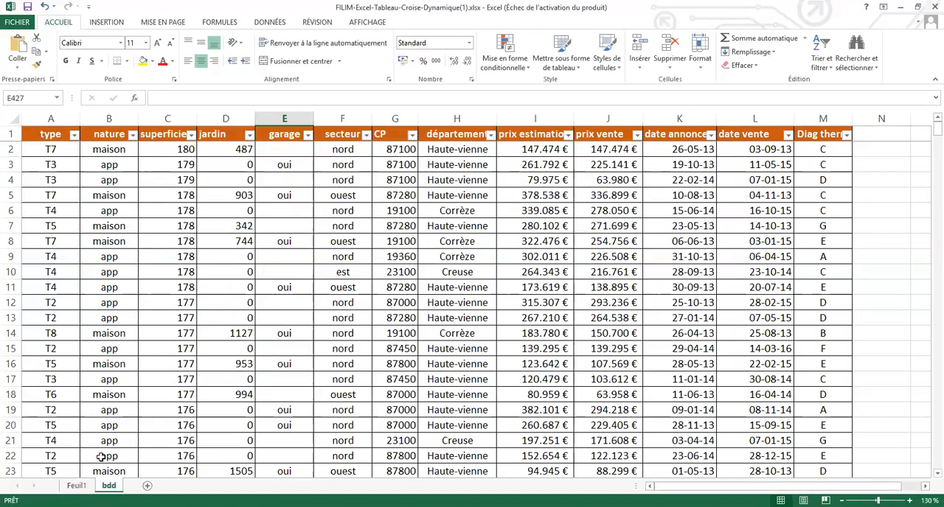
# Step: Add département as the column field of the pivot table on Feuil1
pyautogui.click(77, 486)
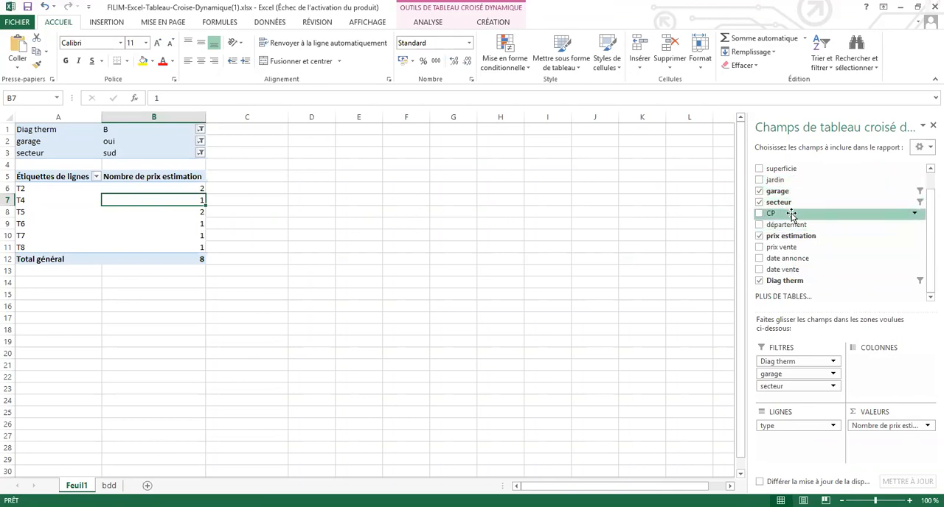
pyautogui.moveTo(792, 224); pyautogui.dragTo(874, 358)
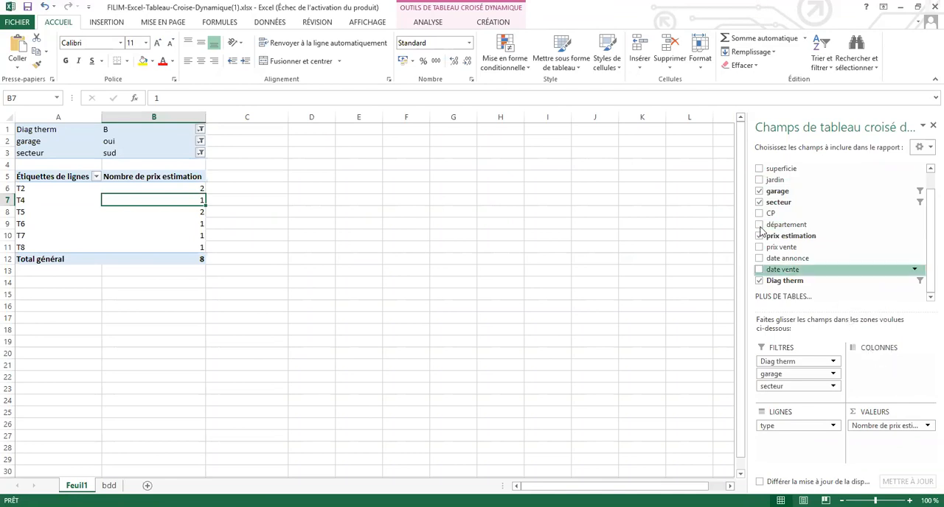
pyautogui.moveTo(789, 226); pyautogui.dragTo(870, 359)
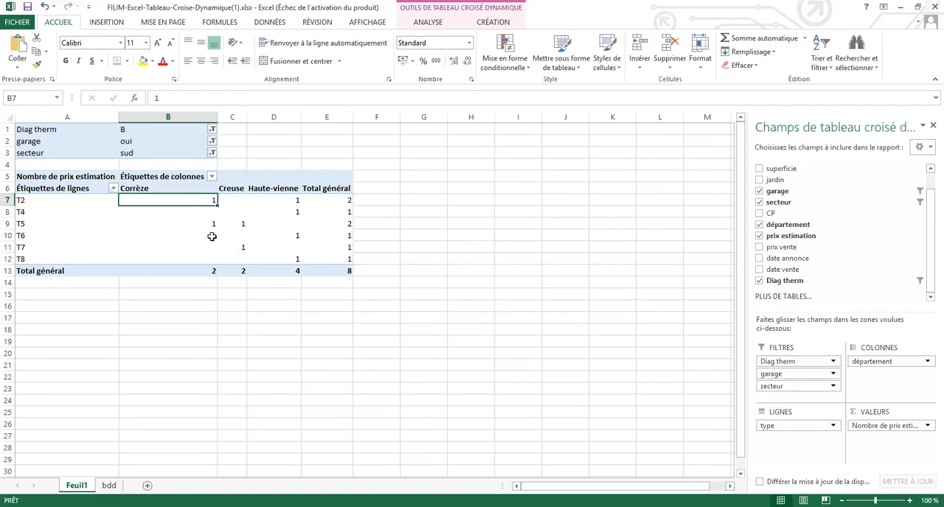
# Step: Extend the pivot table's Diag therm report filter to include class C along with B
pyautogui.click(212, 130)
pyautogui.click(95, 194)
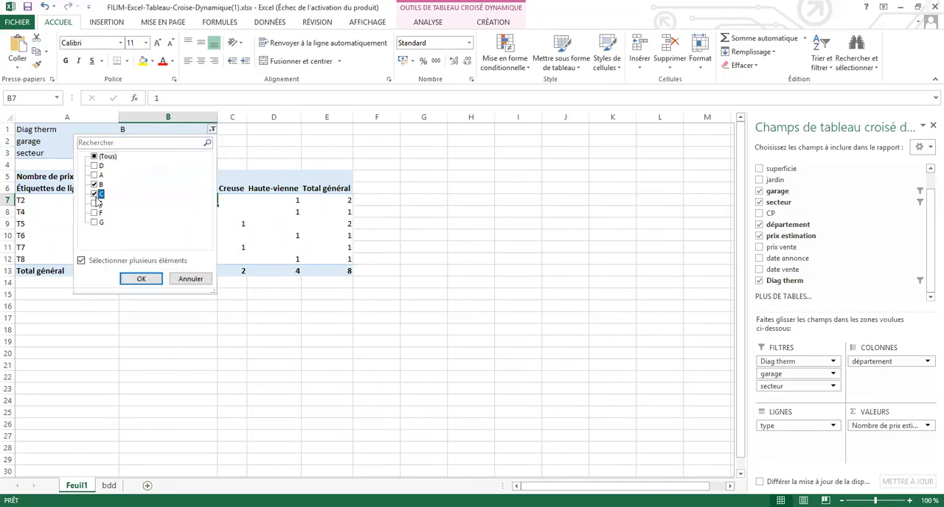
pyautogui.click(139, 280)
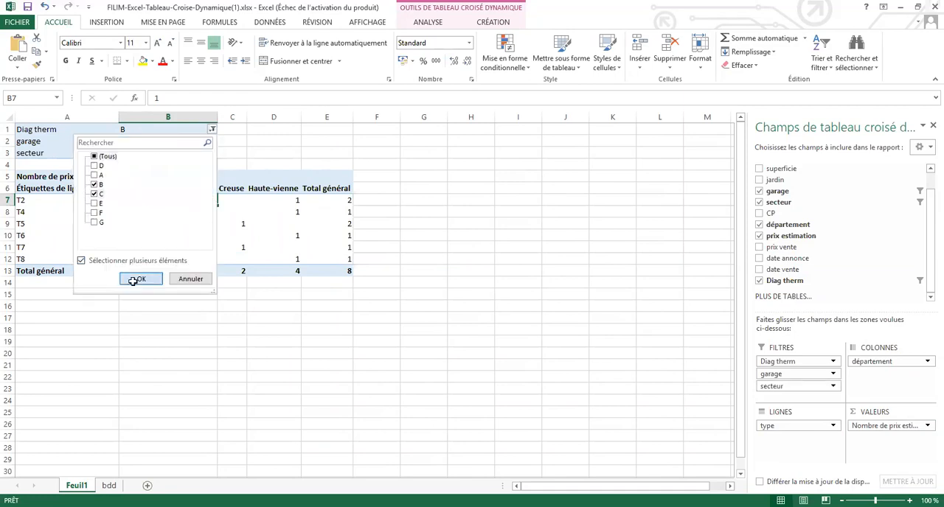